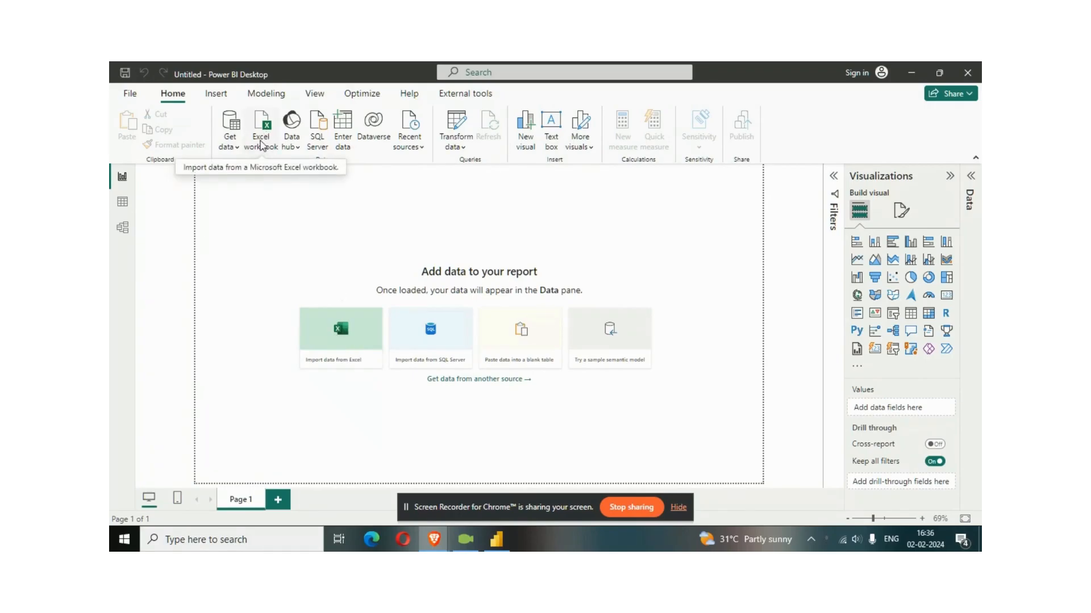
Examine the Excel workbook import option and the full list of available data source connectors without importing anything.
click(261, 143)
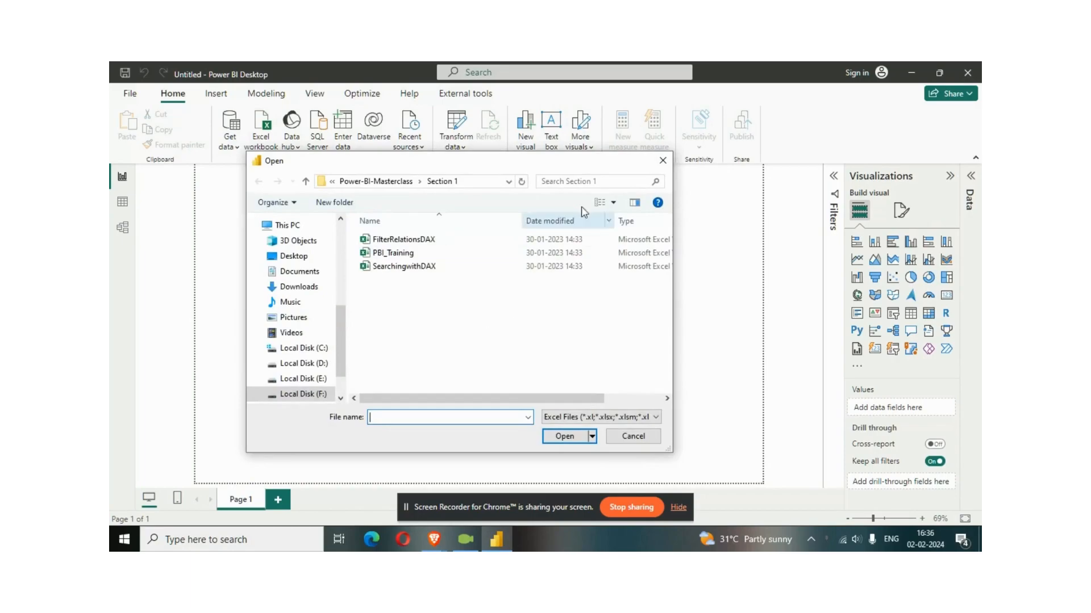
click(661, 162)
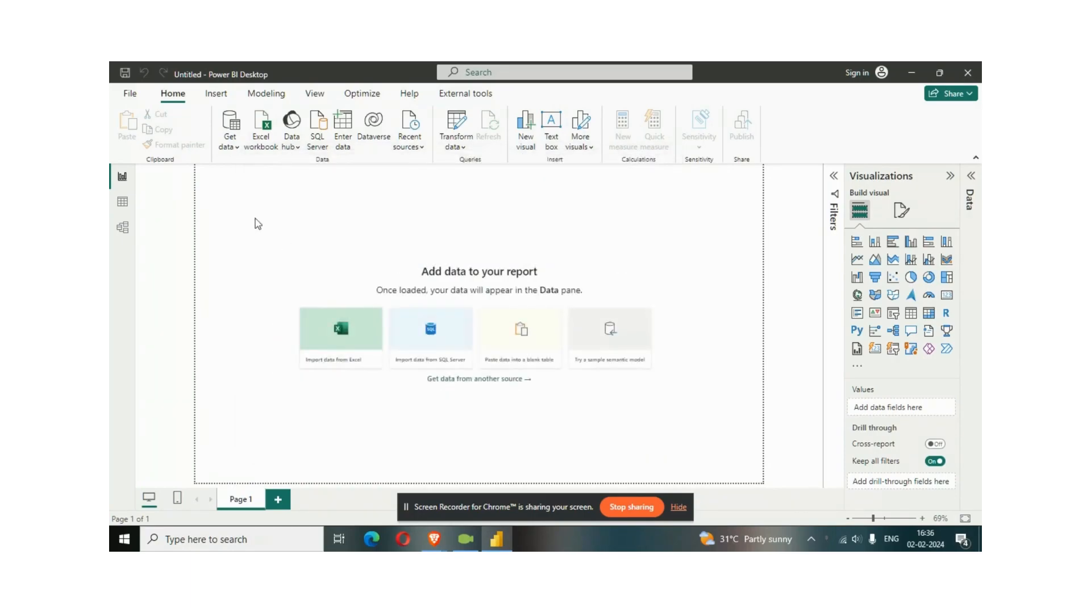
click(230, 149)
click(254, 189)
click(662, 160)
click(235, 143)
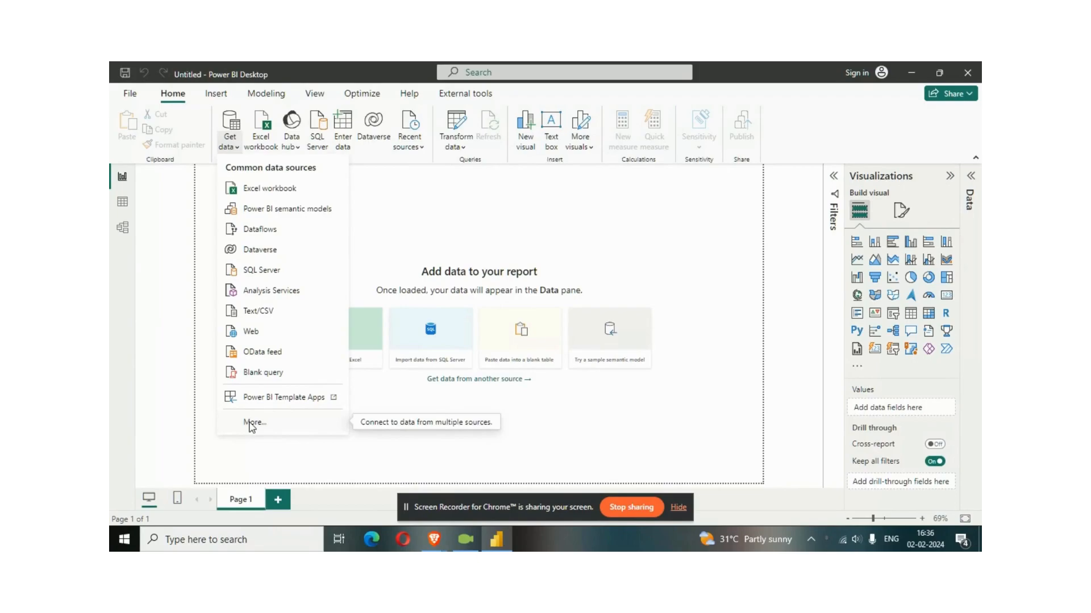
click(252, 423)
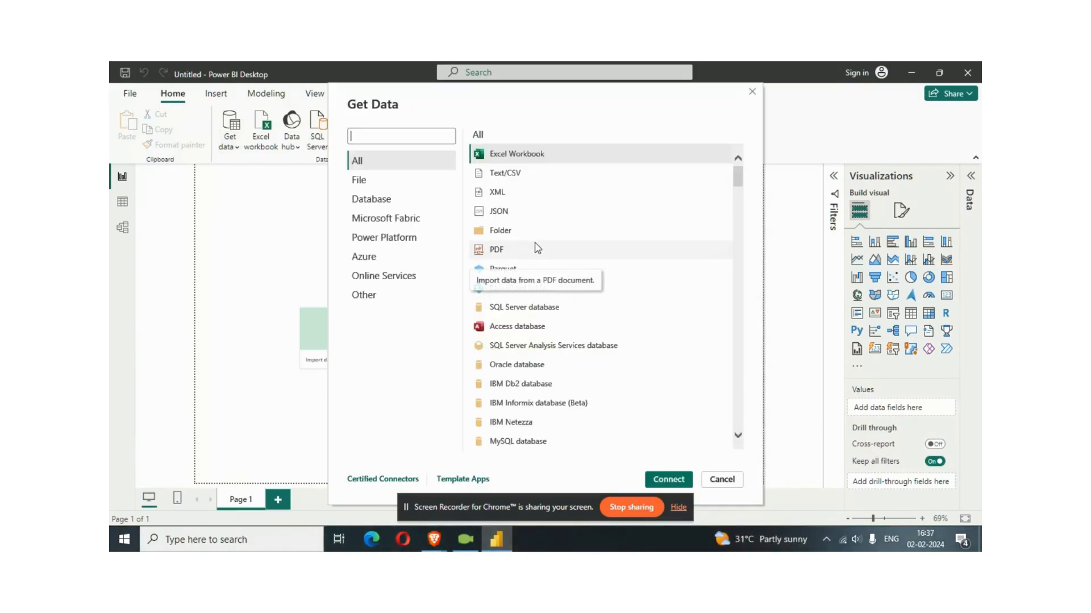
scroll(538, 170, down, 2)
scroll(545, 290, up, 2)
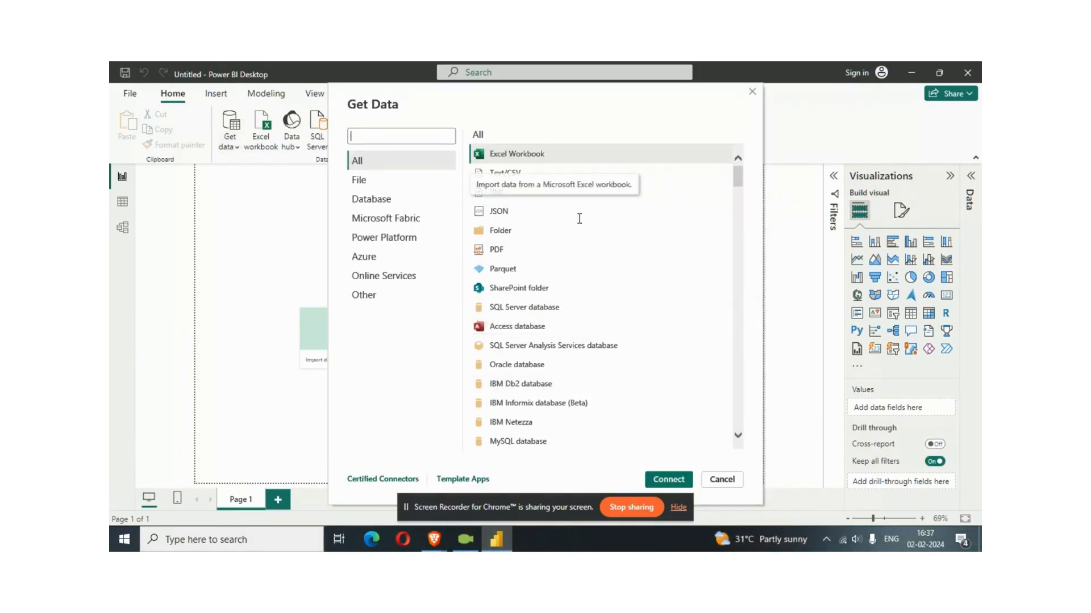
click(720, 480)
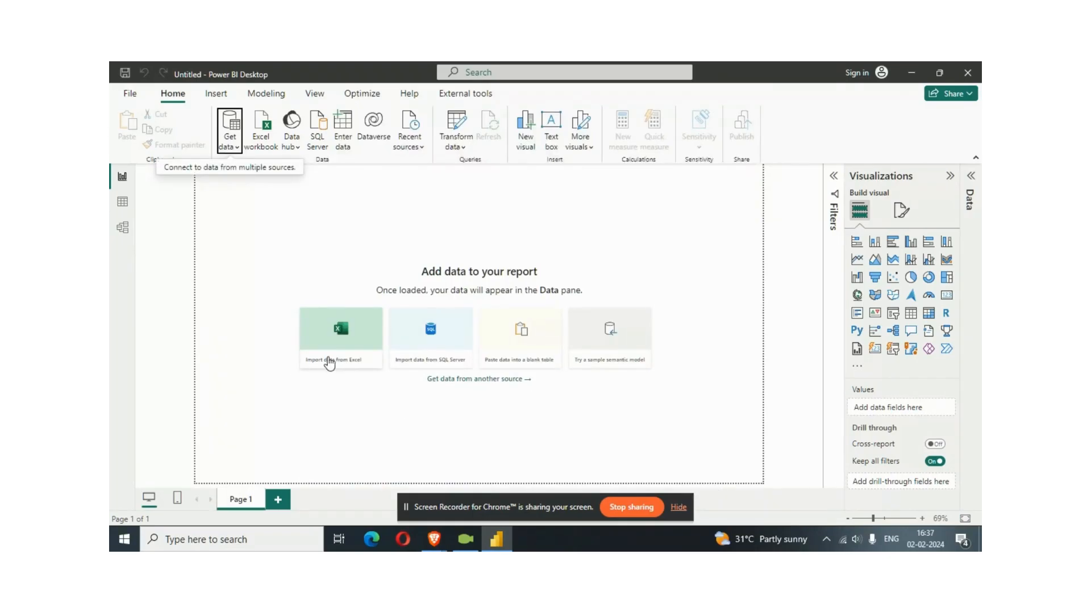
Import the PBI_Training Excel workbook from the Section 1 folder.
click(325, 352)
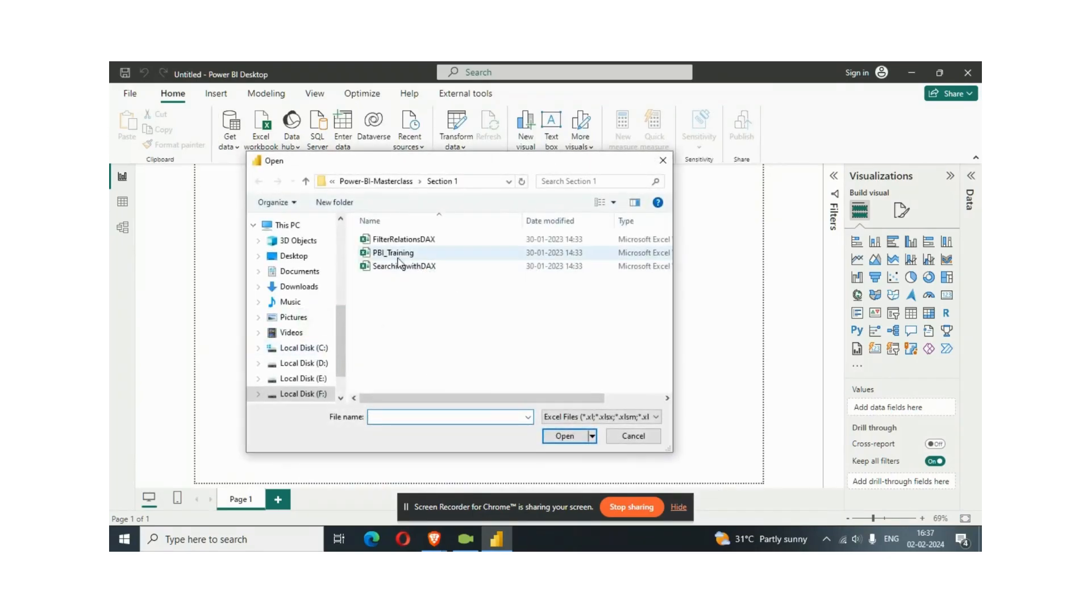
click(380, 255)
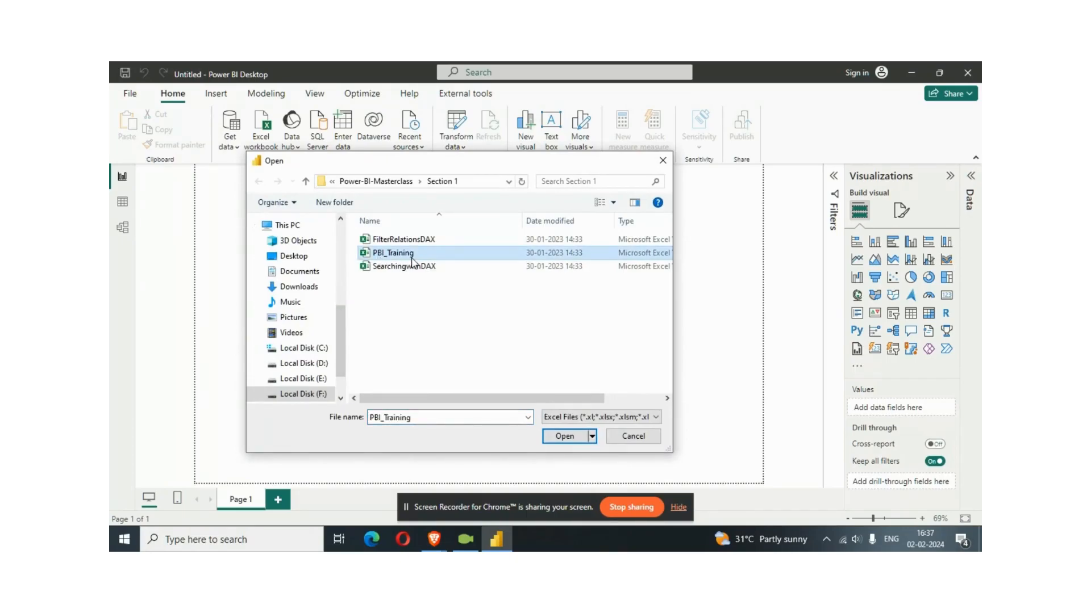
click(564, 436)
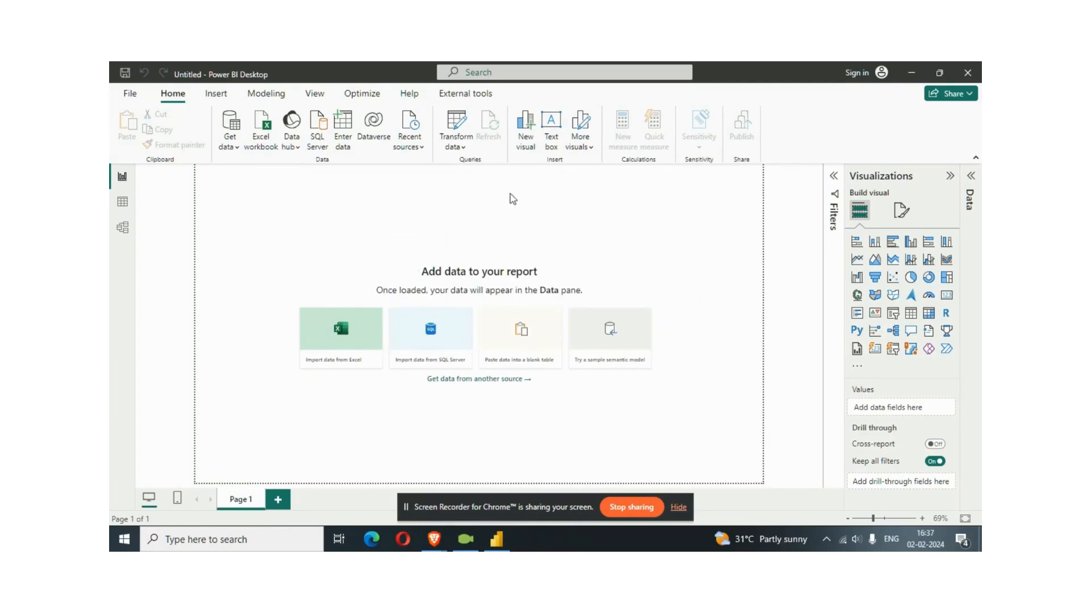
Choose the Employees2, Orders1 and Suppliers3 tables from the workbook and open them for transformation in Power Query Editor.
drag(523, 95, 447, 69)
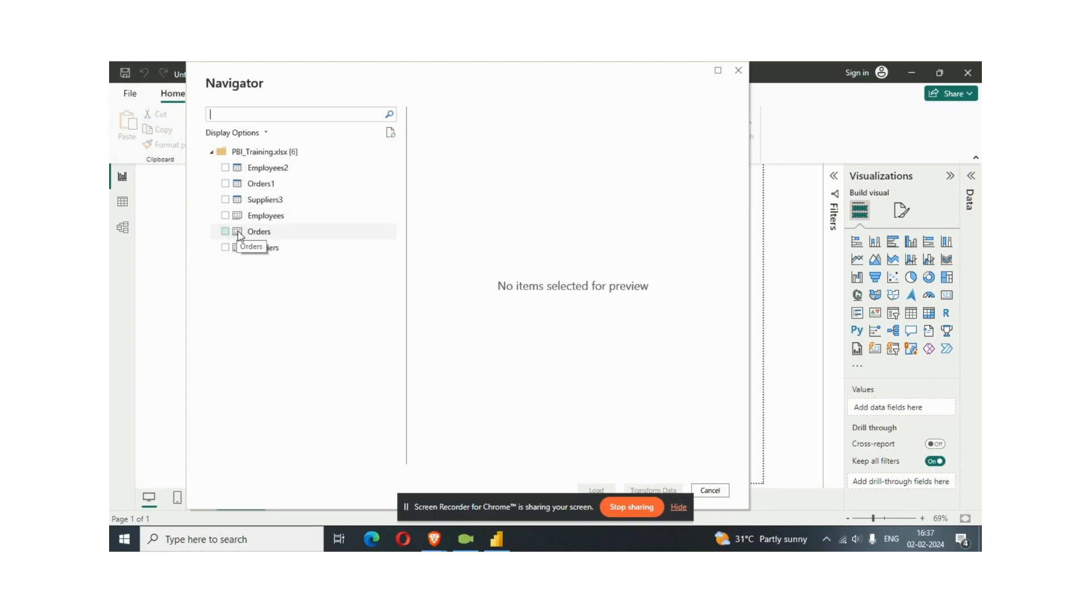
click(225, 168)
click(226, 184)
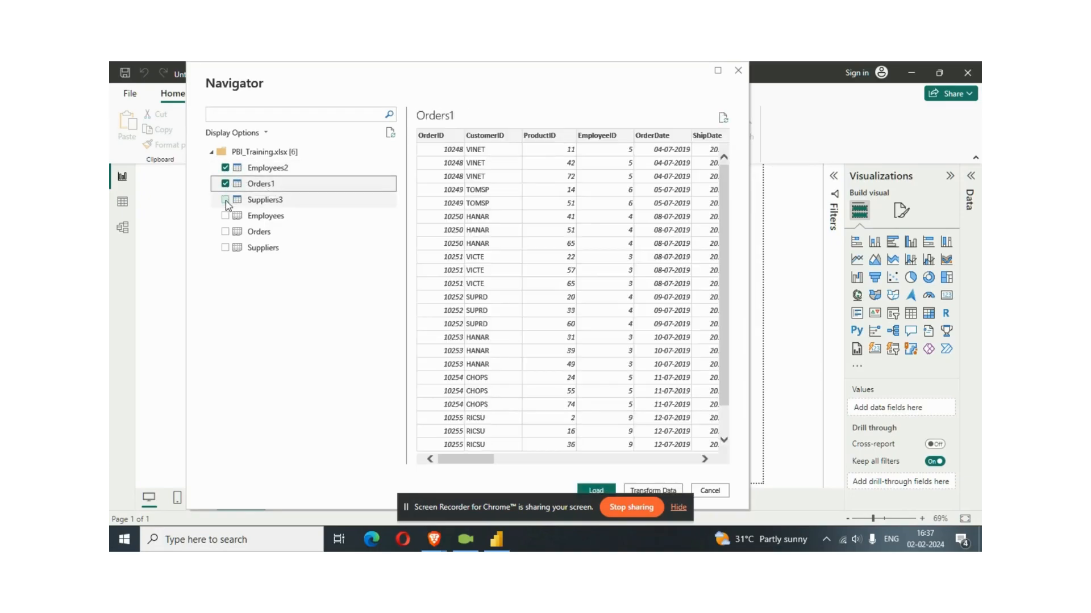
click(226, 200)
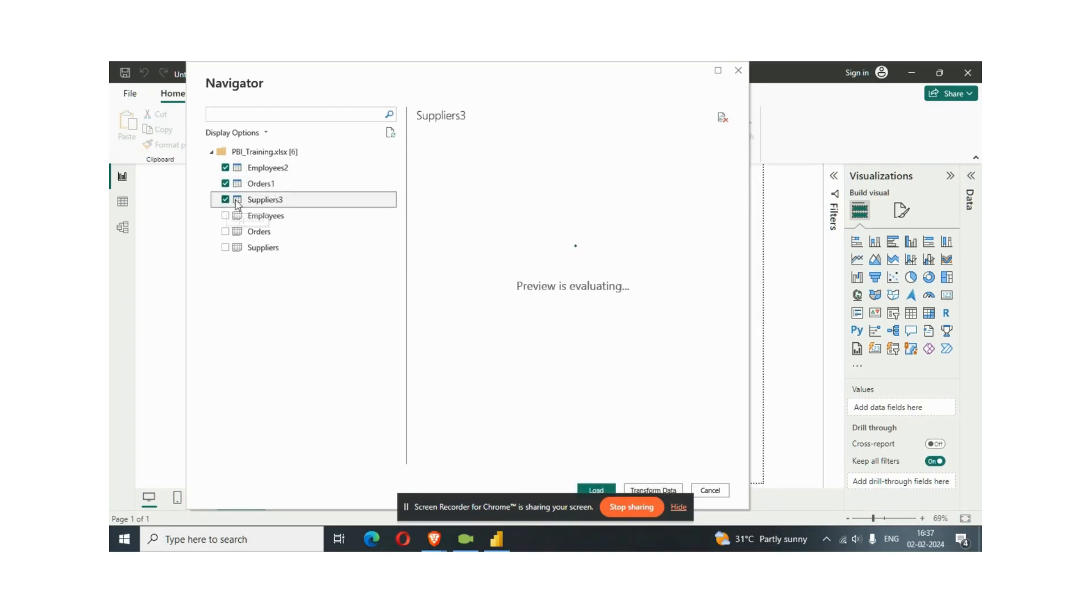
click(677, 508)
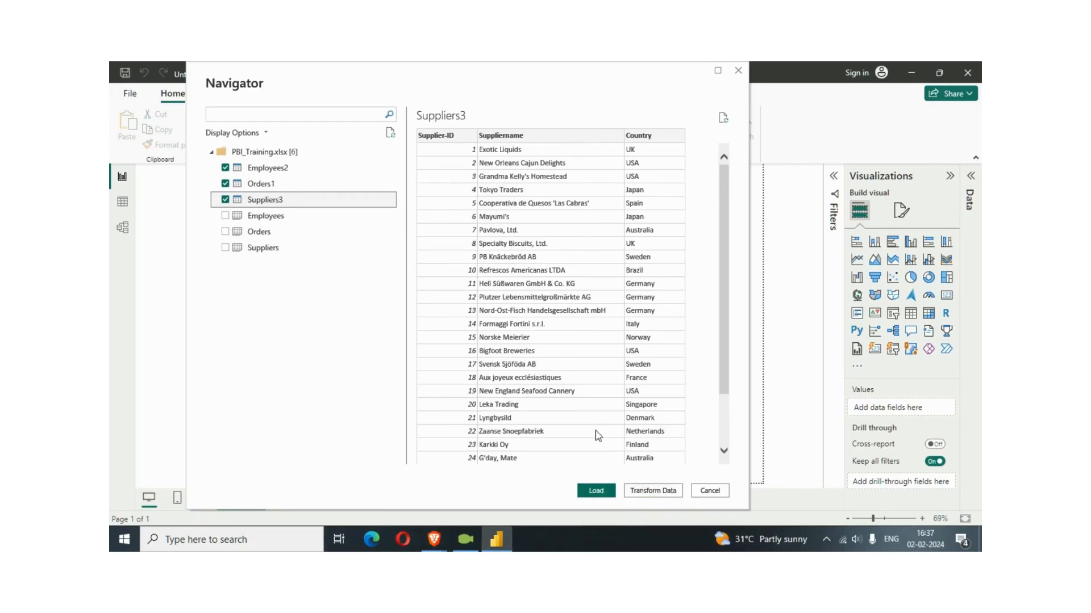
click(646, 492)
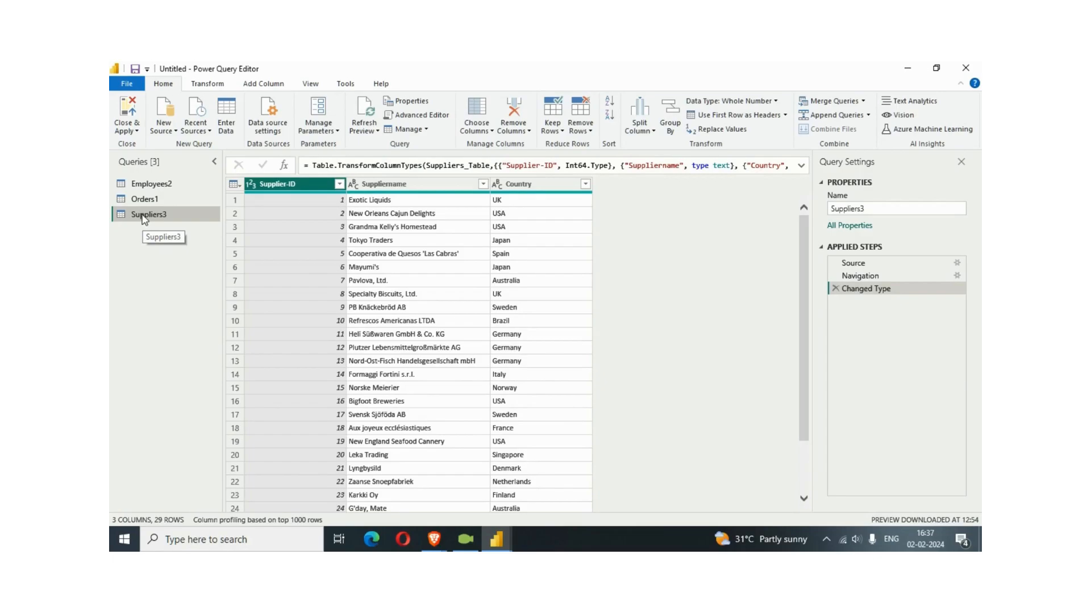
Rename the Suppliers3 query as SuppliersTbl.
double_click(142, 216)
key(End)
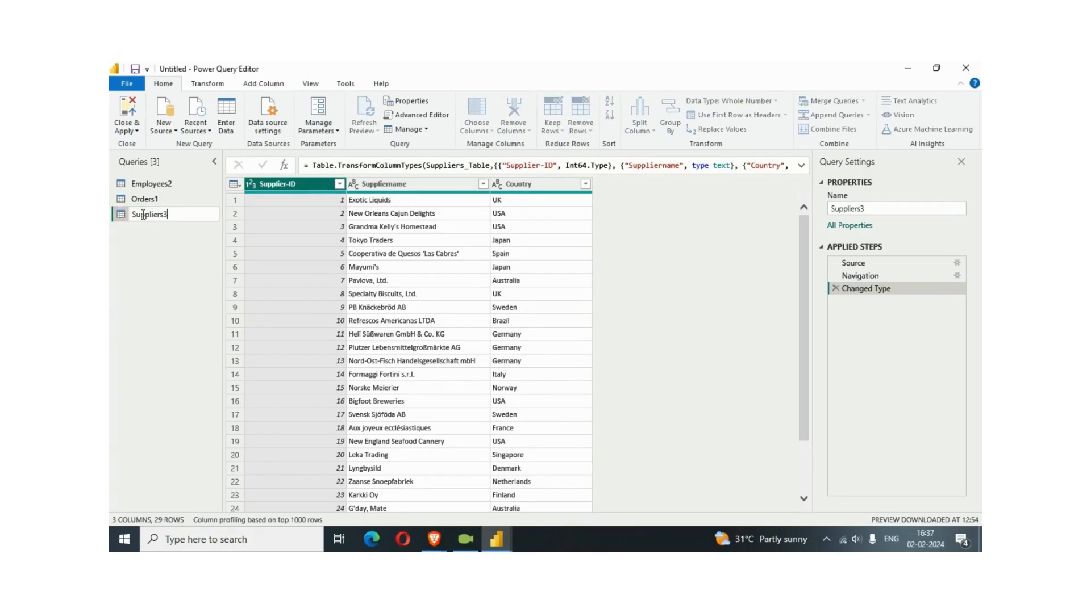
text(tBL)
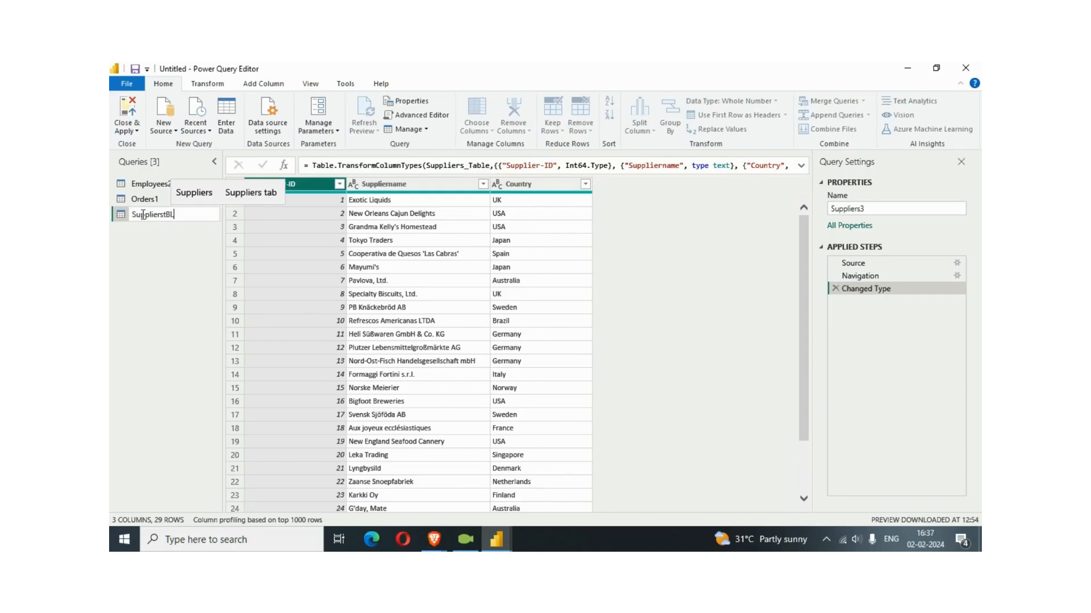
key(Return)
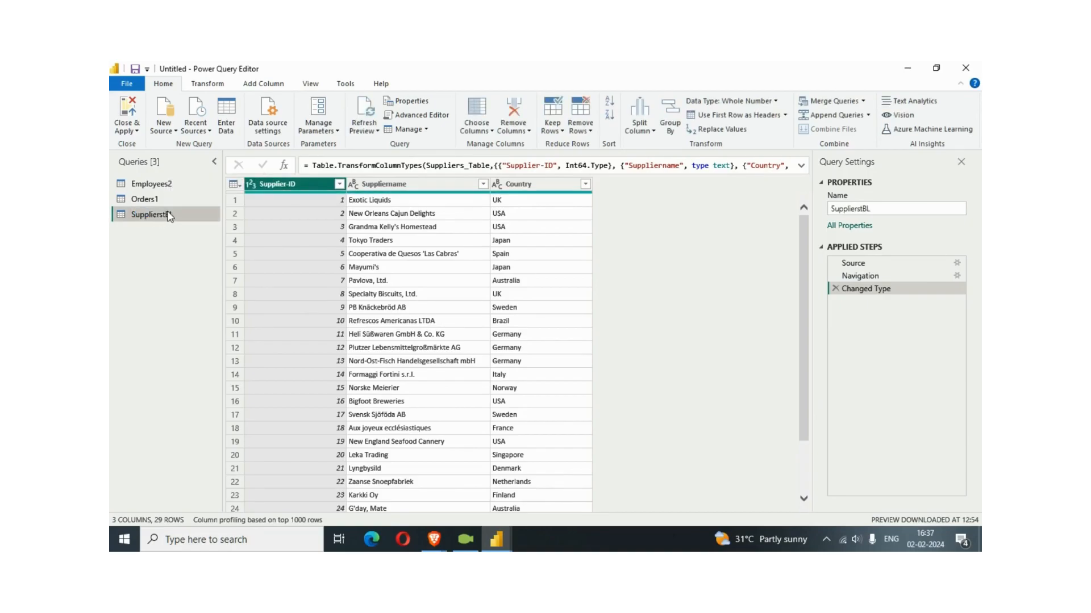
double_click(169, 216)
key(End)
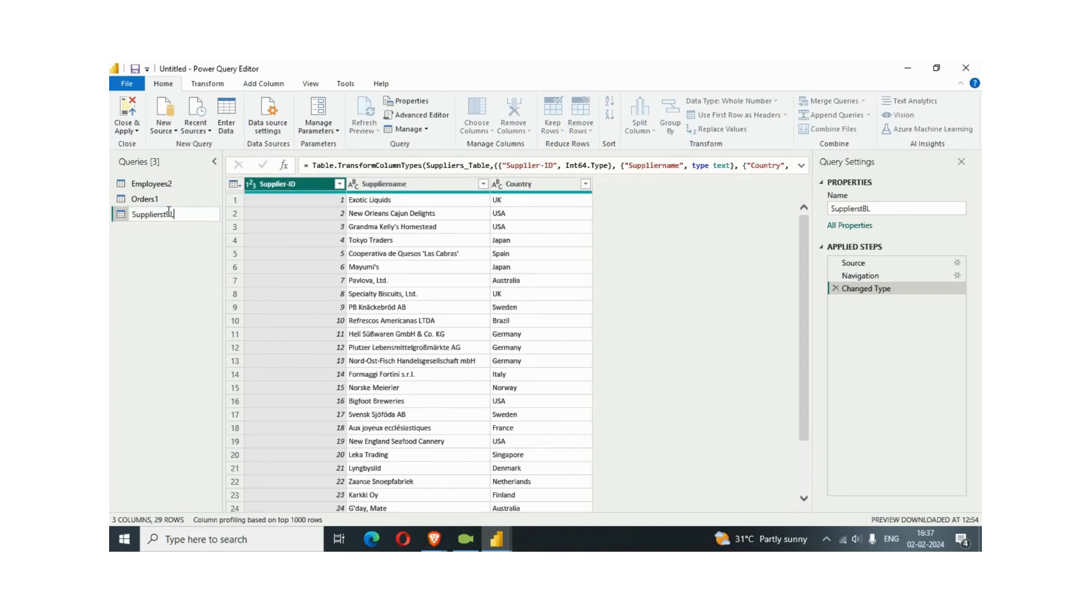
key(BackSpace)
text(Tbl)
key(Return)
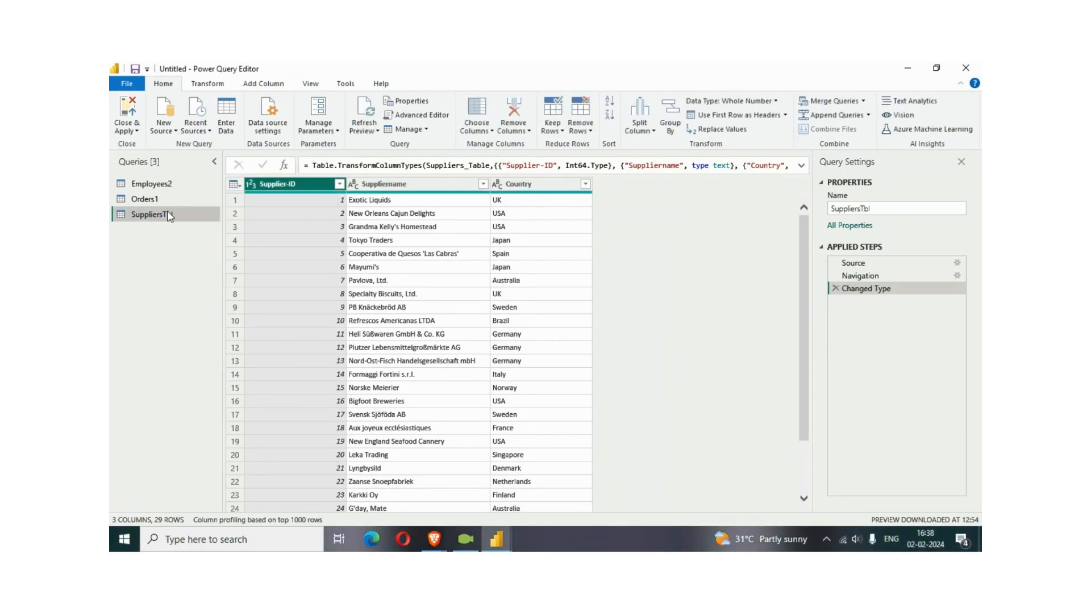
Rename the Orders1 query as OrdersTbl.
double_click(158, 202)
click(159, 201)
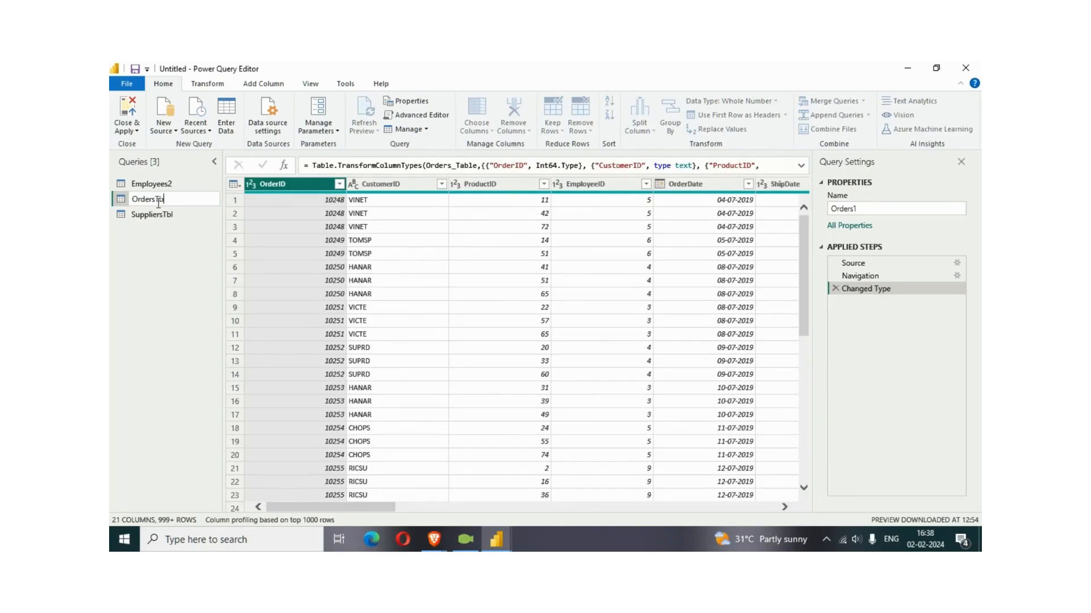
key(Return)
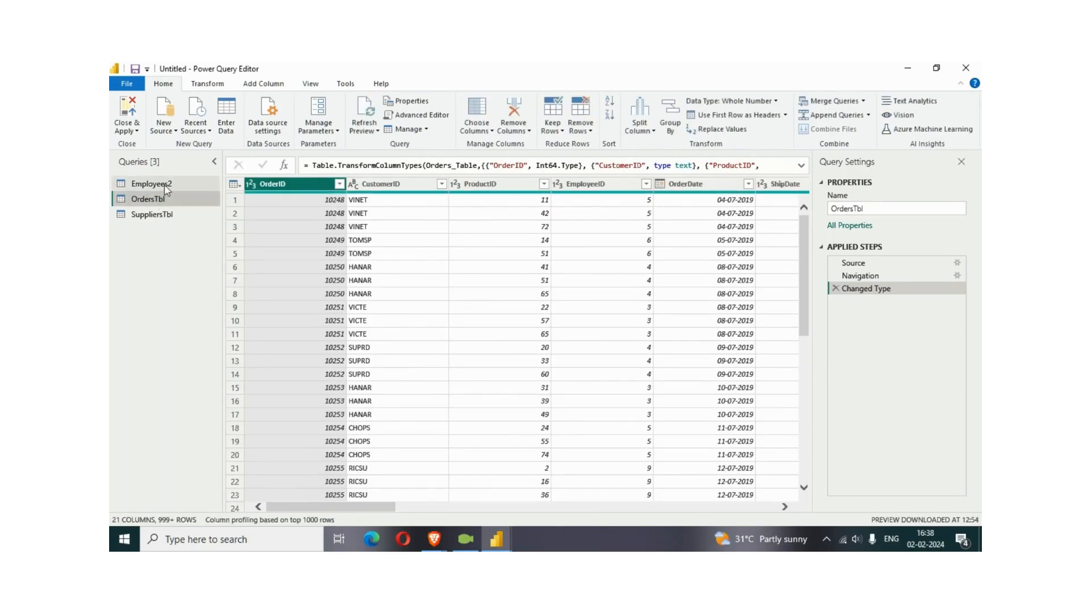
Rename the Employees2 query as EmployeesTbl.
click(166, 186)
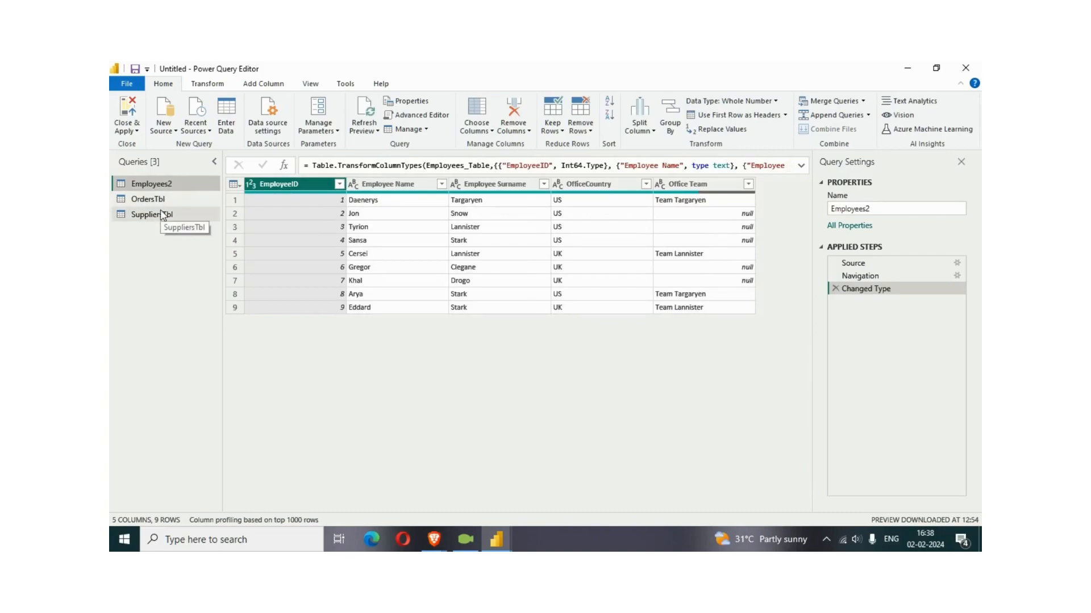
click(875, 210)
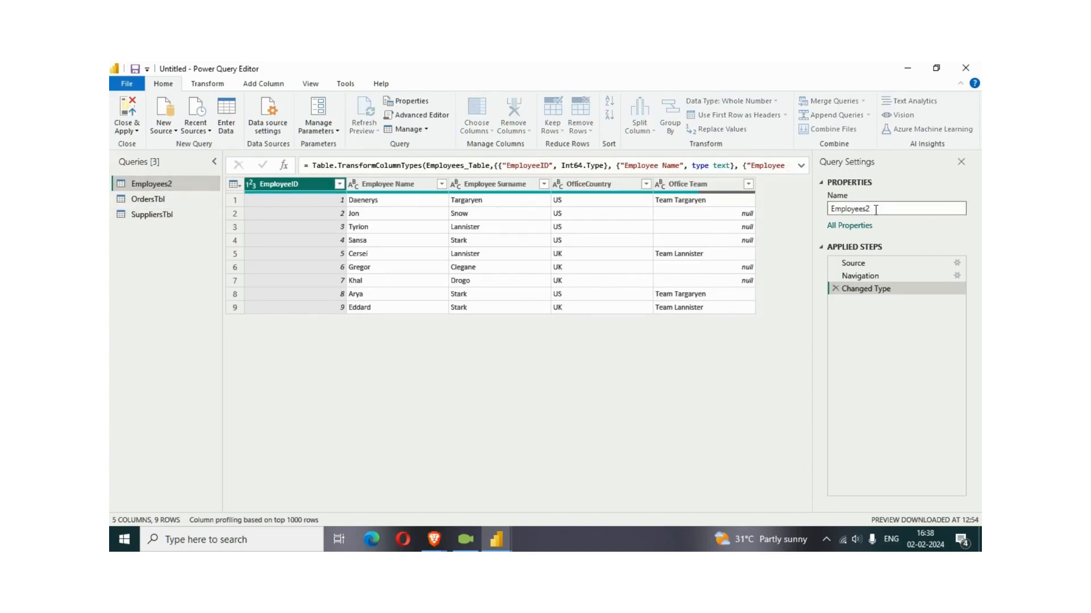
text(Tbl)
key(Return)
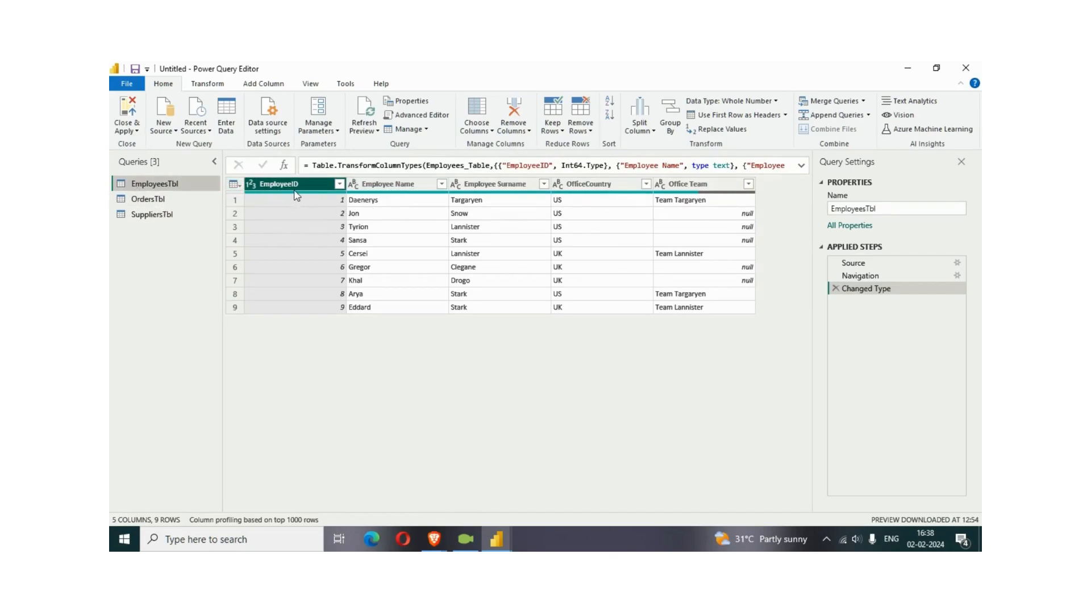
Examine the Employee Name, Employee Surname, OfficeCountry and Office Team columns of the EmployeesTbl query.
click(395, 184)
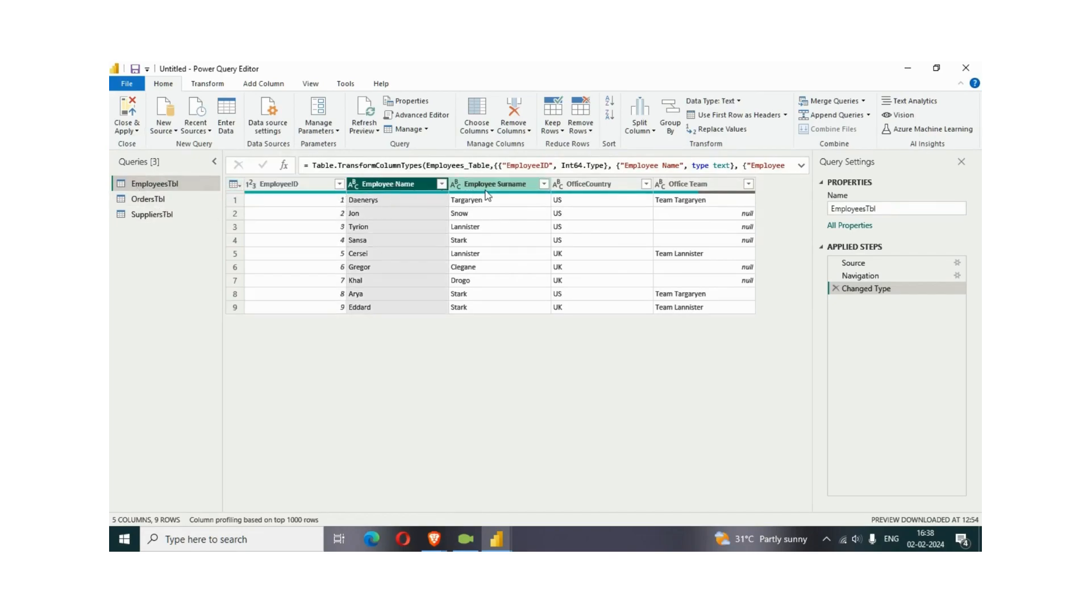
click(488, 184)
click(606, 185)
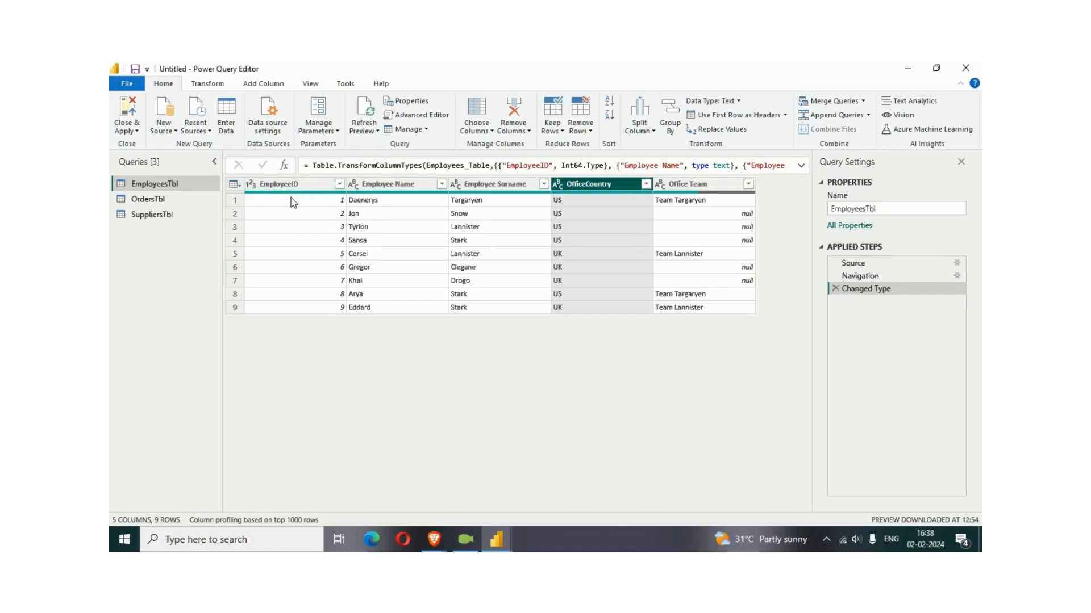
click(370, 186)
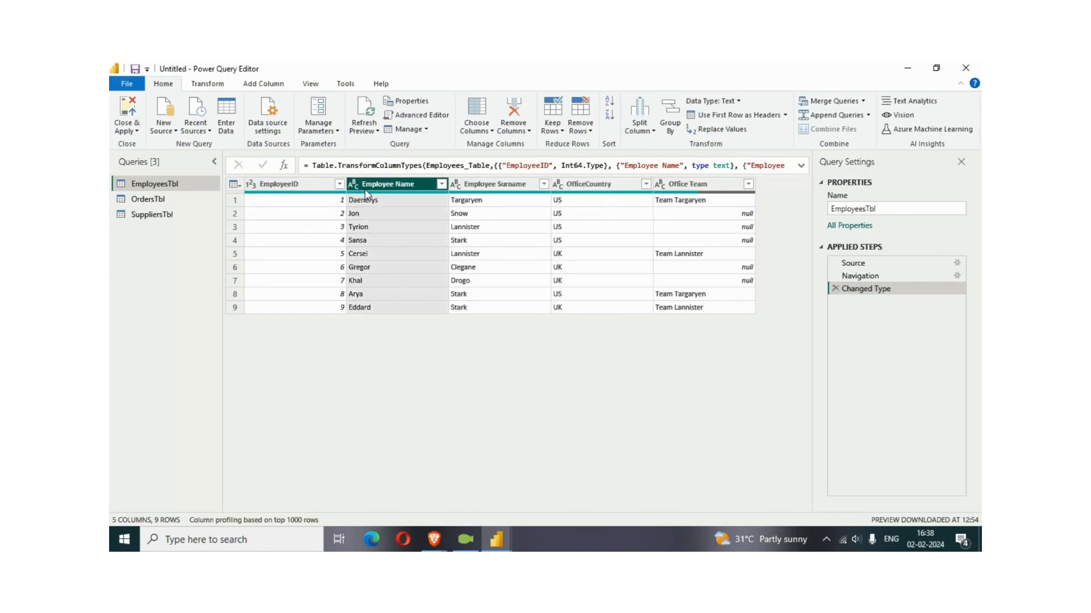
key(Right)
key(Right)
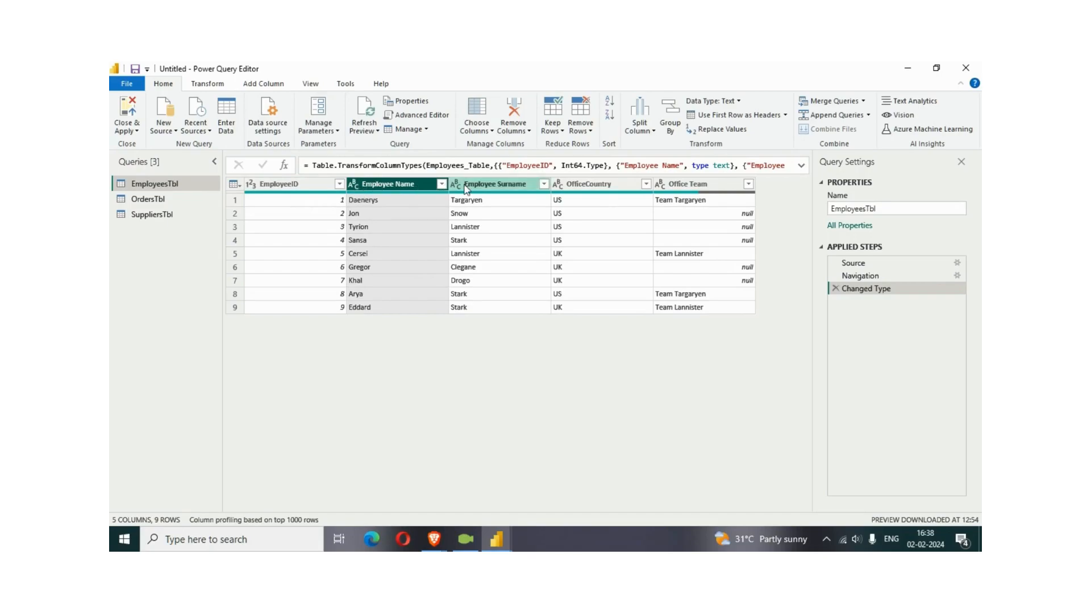
click(376, 185)
click(577, 187)
click(693, 186)
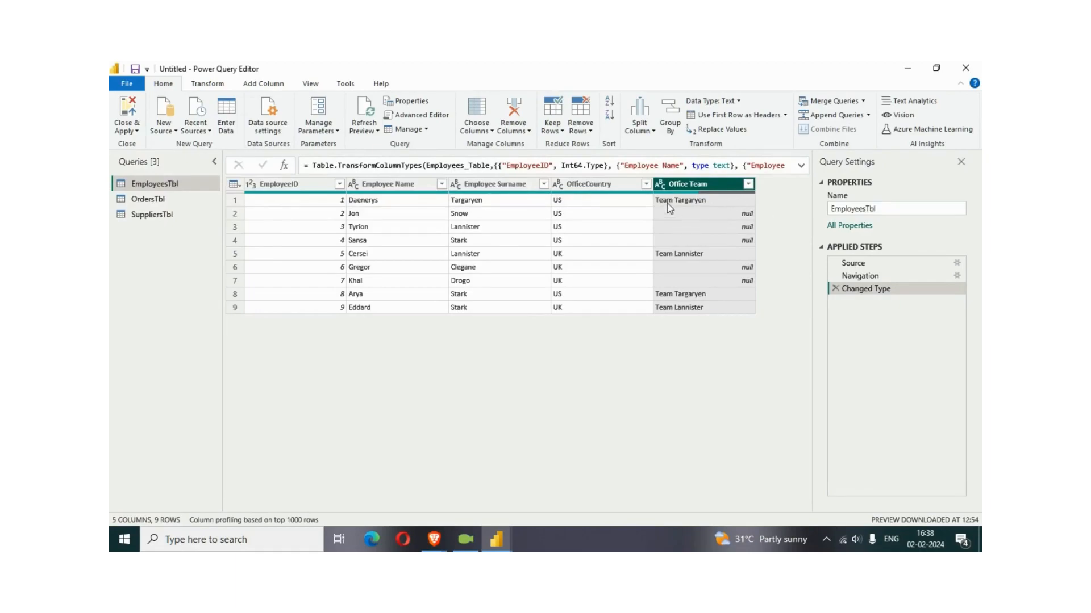
click(621, 185)
Fill the null values in the Office Team column of EmployeesTbl downward from the cells above.
click(721, 182)
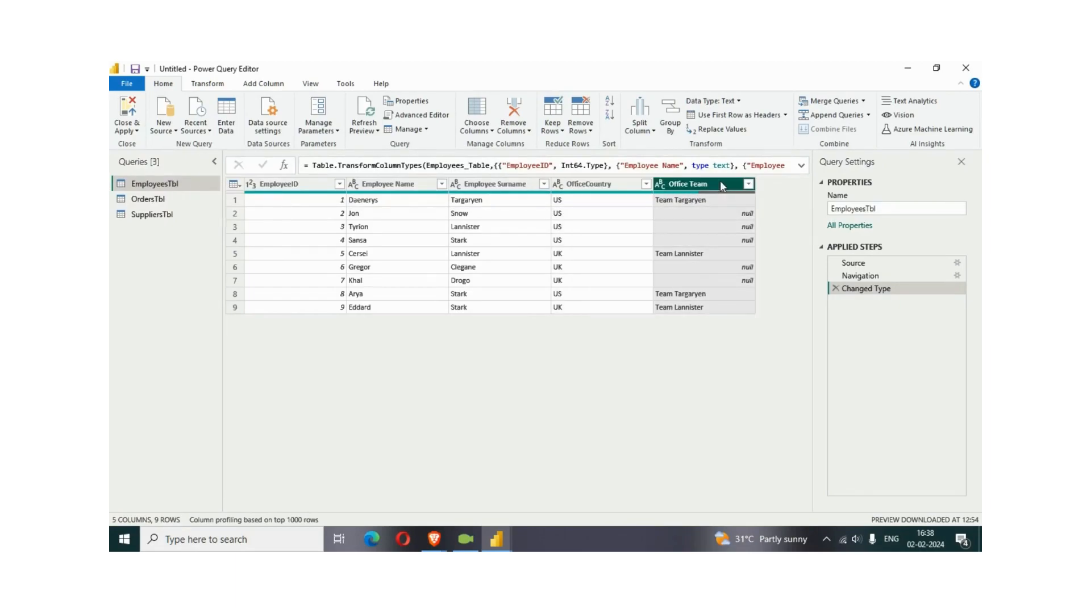
click(208, 83)
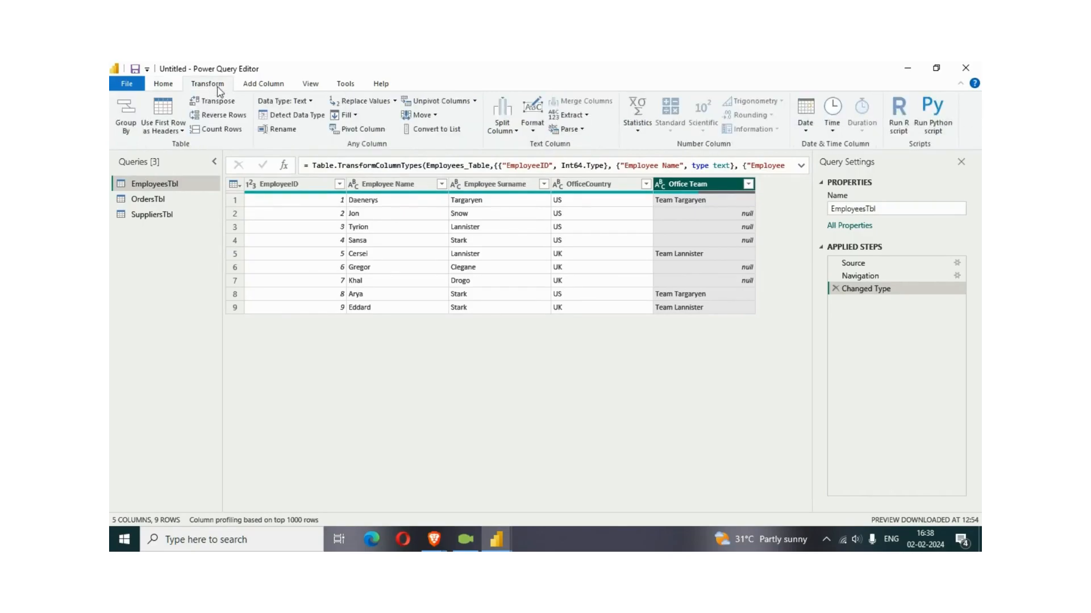
click(355, 116)
click(359, 132)
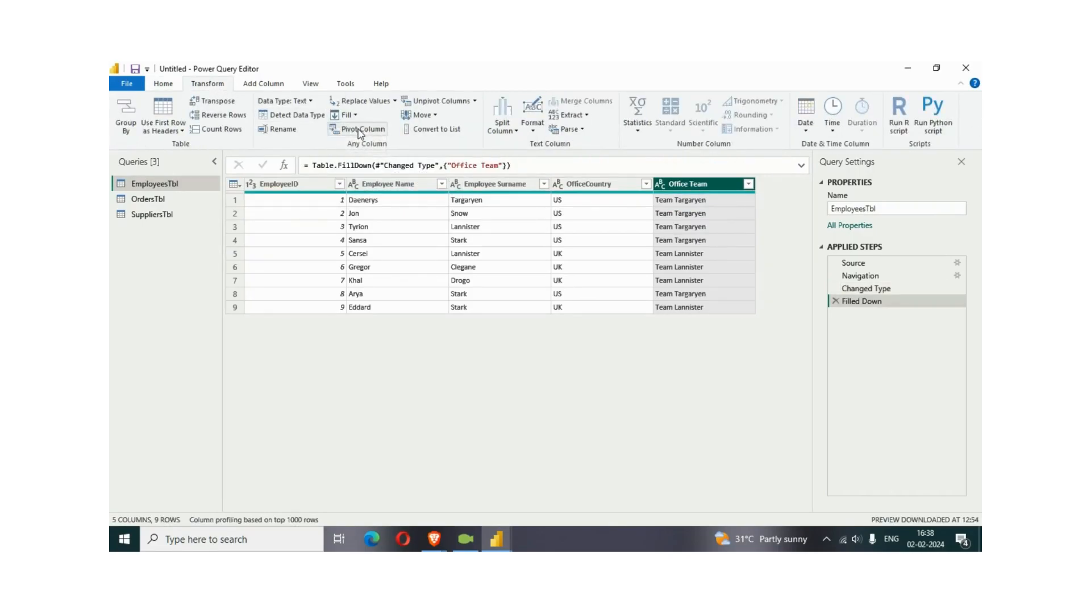
right_click(674, 181)
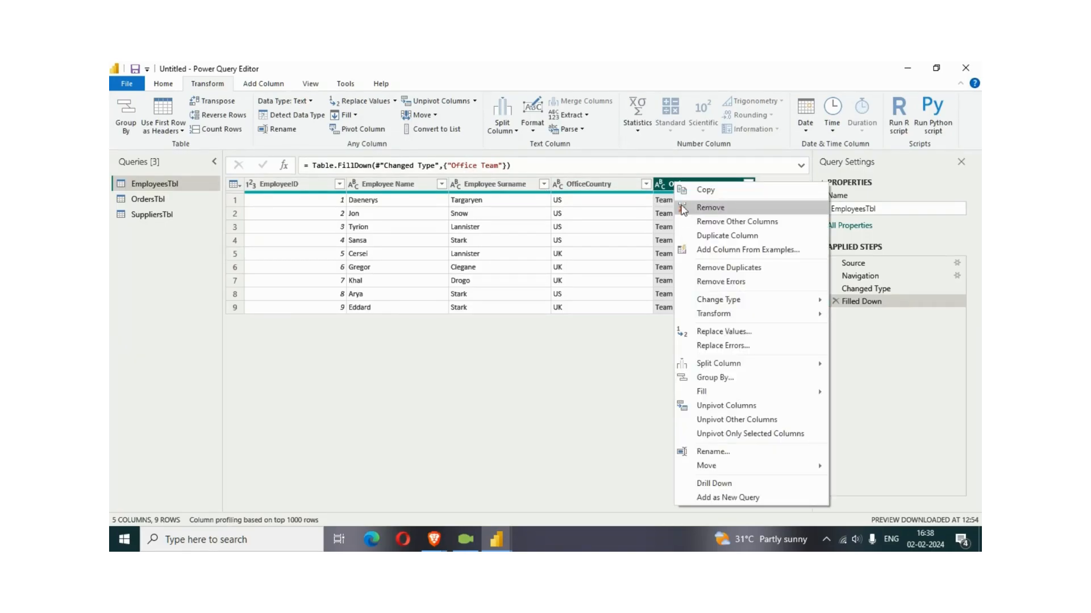
mouse_move(711, 398)
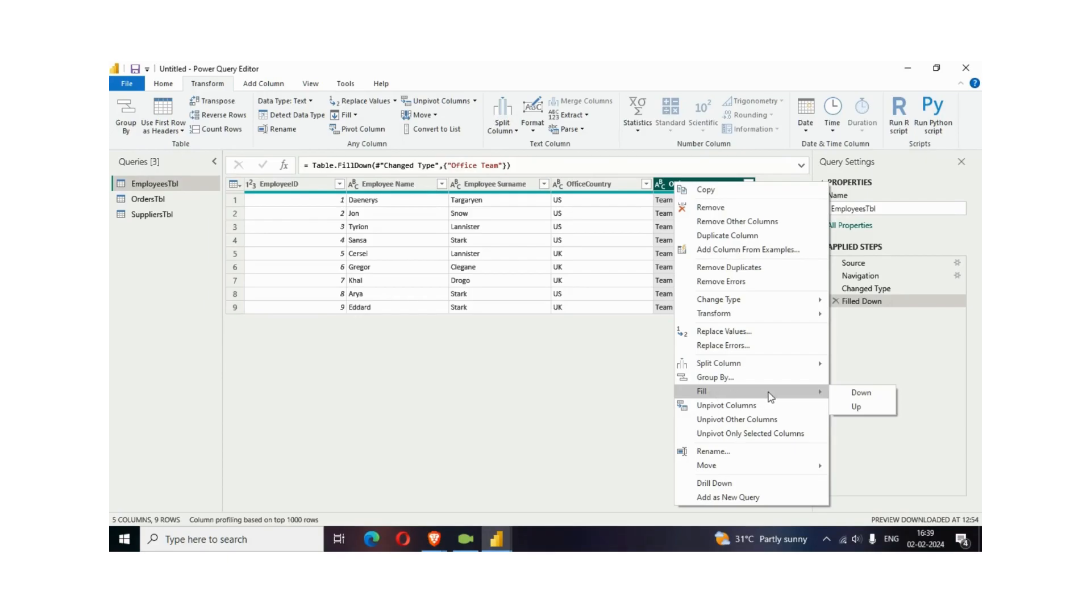
click(592, 399)
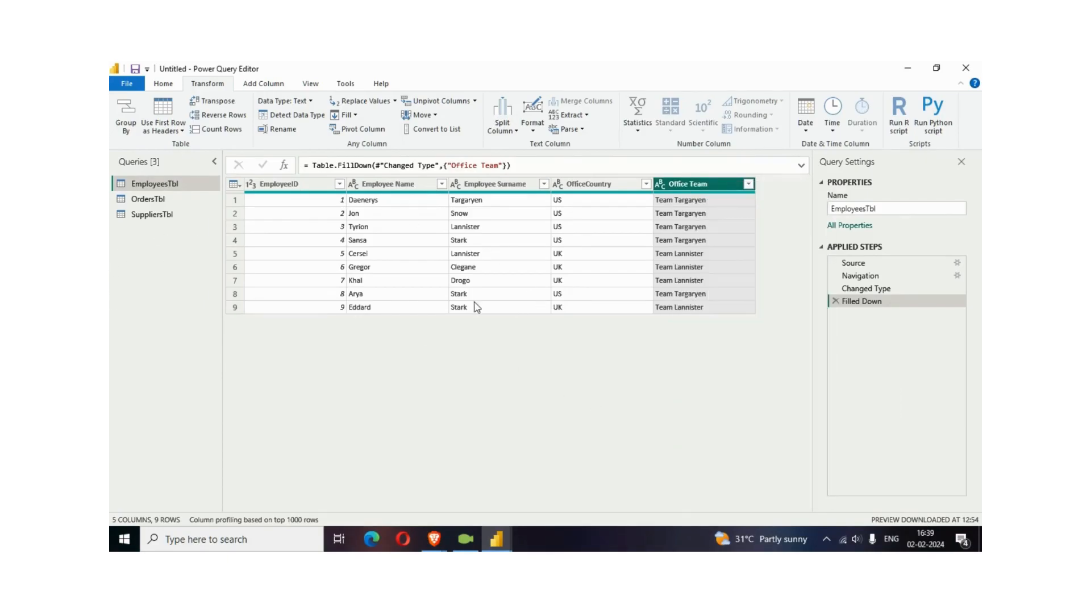
Compare the OrderDate and ShipDate columns of the OrdersTbl query.
click(146, 201)
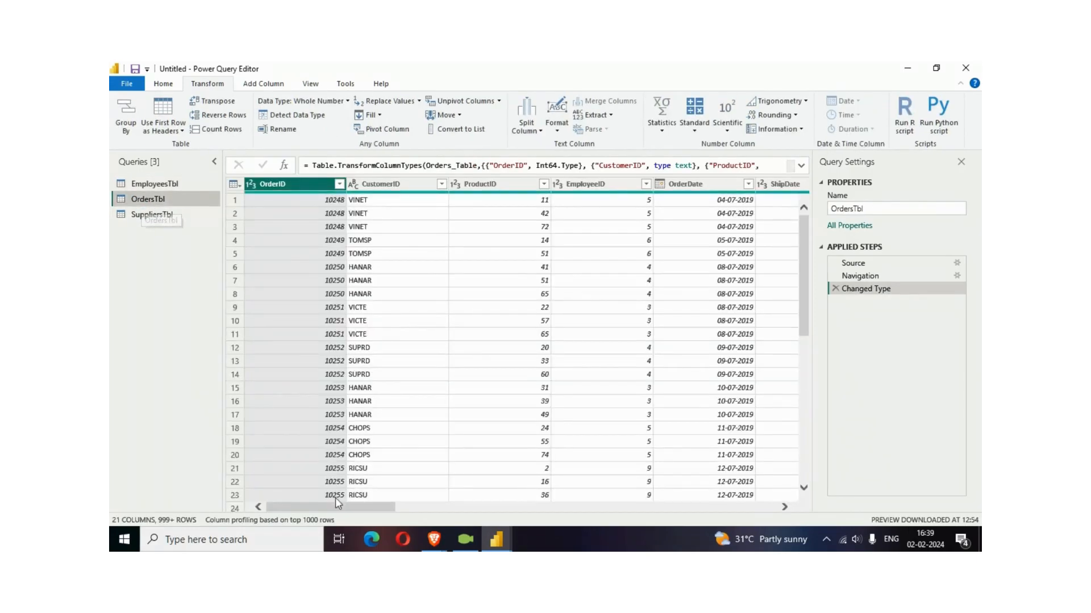
drag(336, 506, 413, 514)
click(392, 185)
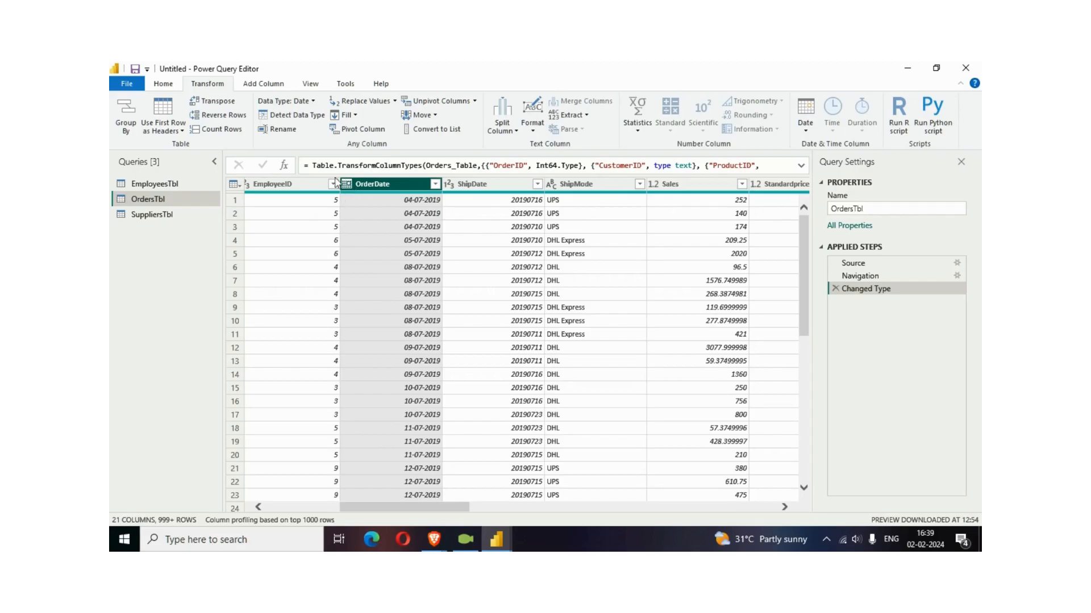
click(468, 184)
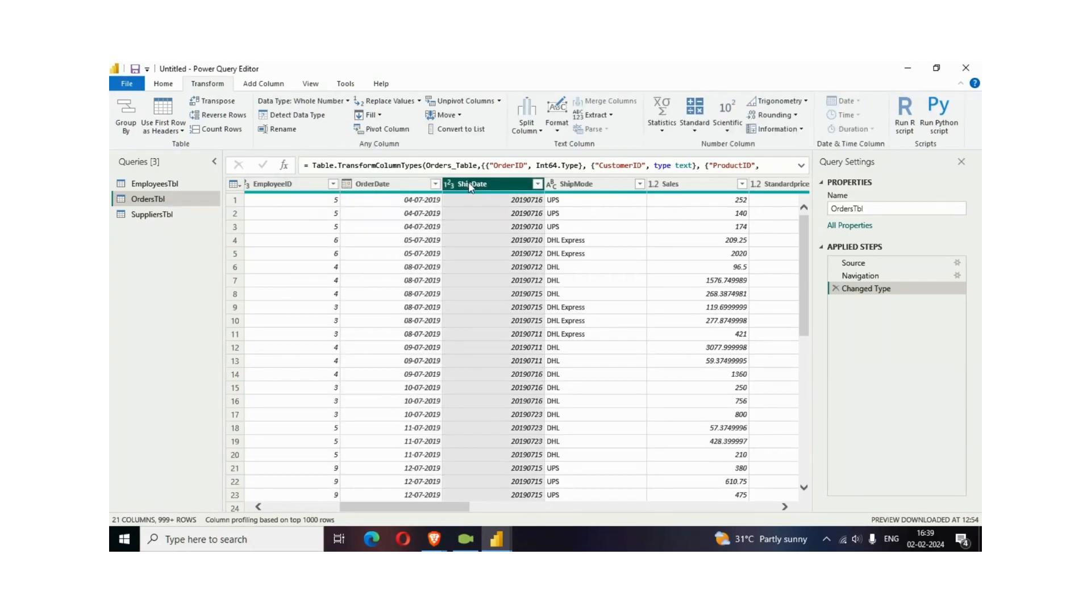
click(370, 185)
click(484, 184)
drag(441, 506, 462, 507)
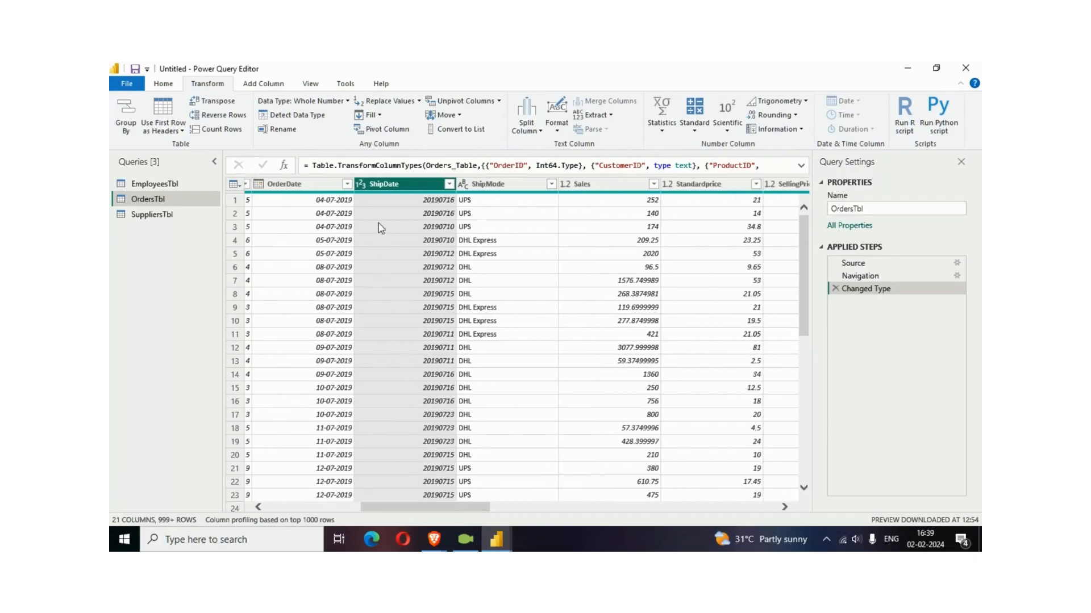
Try to change the ShipDate column's whole-number type directly to Date as a new step, and remove that applied step.
right_click(362, 189)
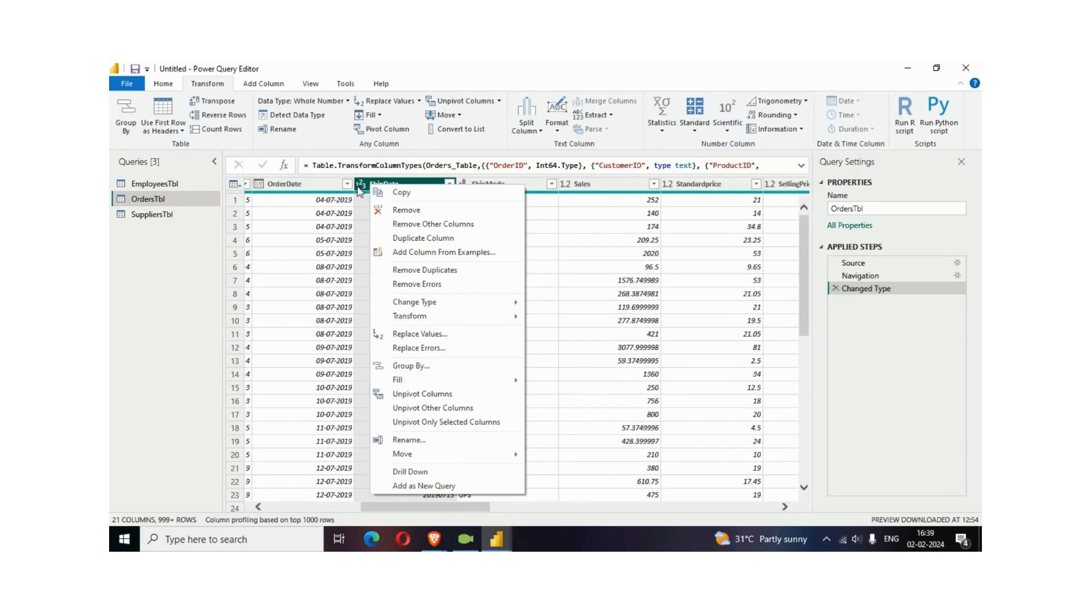
click(359, 186)
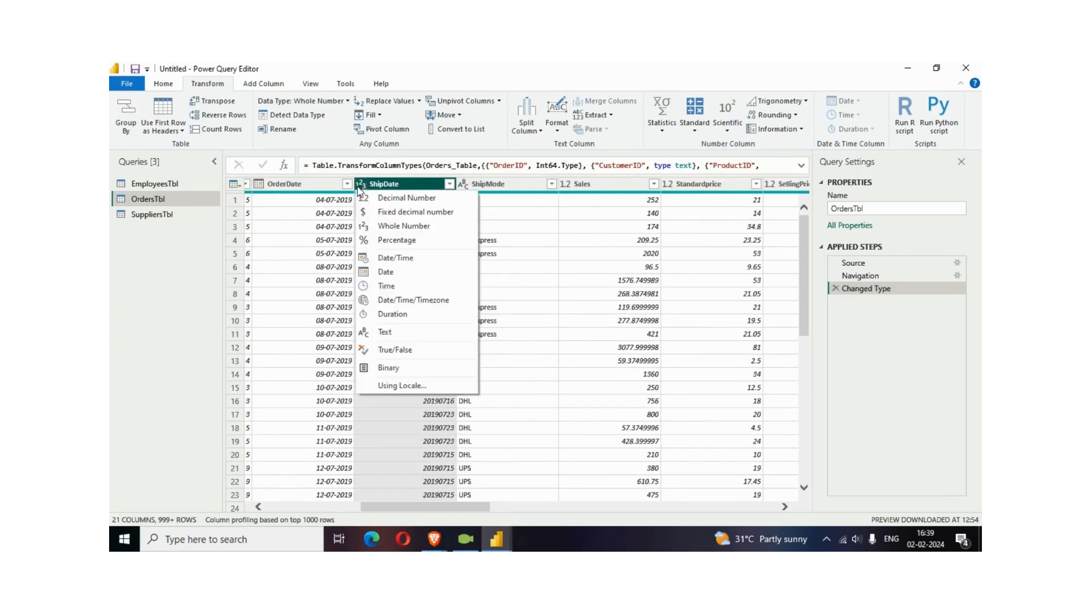
click(385, 273)
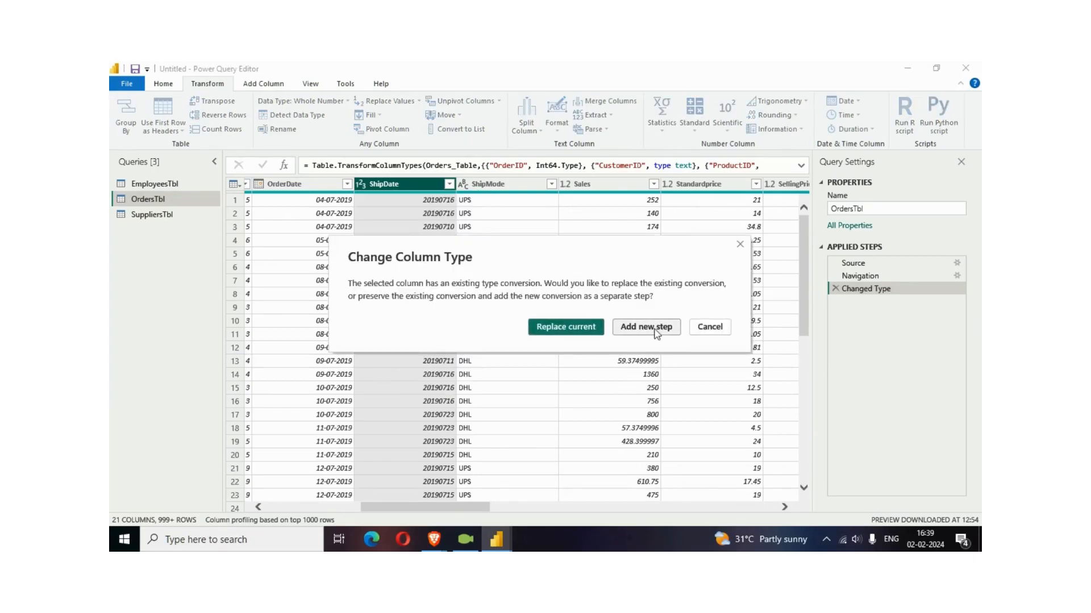
click(654, 328)
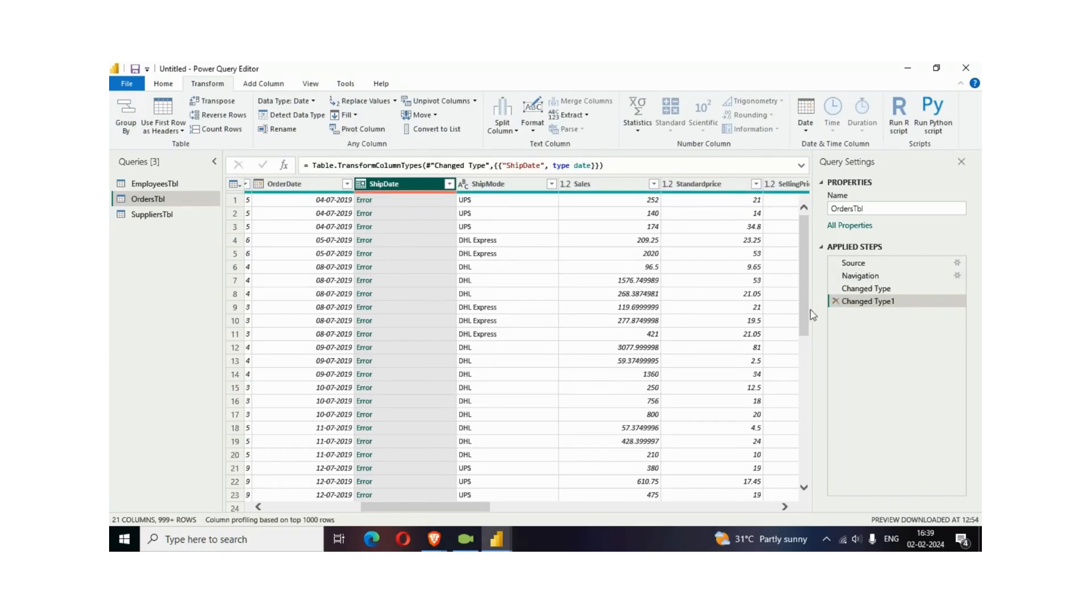
click(834, 302)
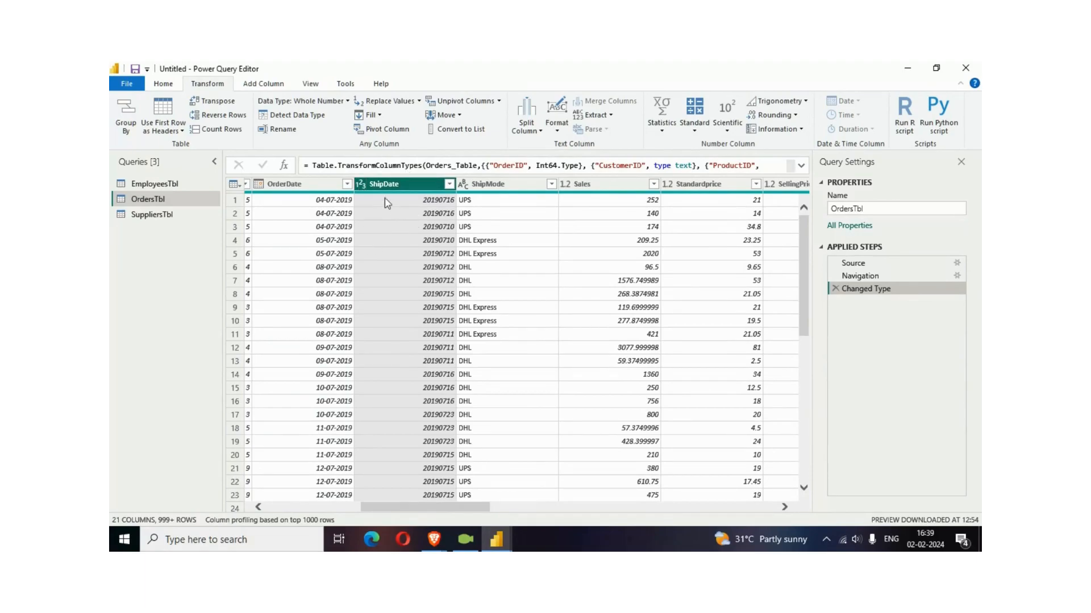
Change the ShipDate column's data type to Text, adding the conversion as a new step.
click(334, 187)
click(376, 186)
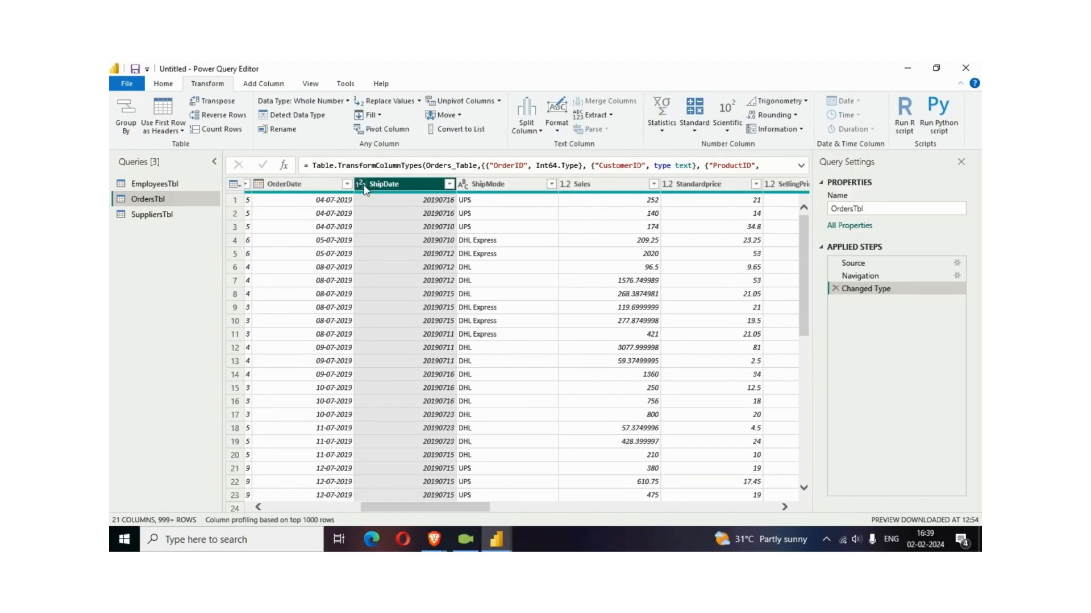
click(362, 184)
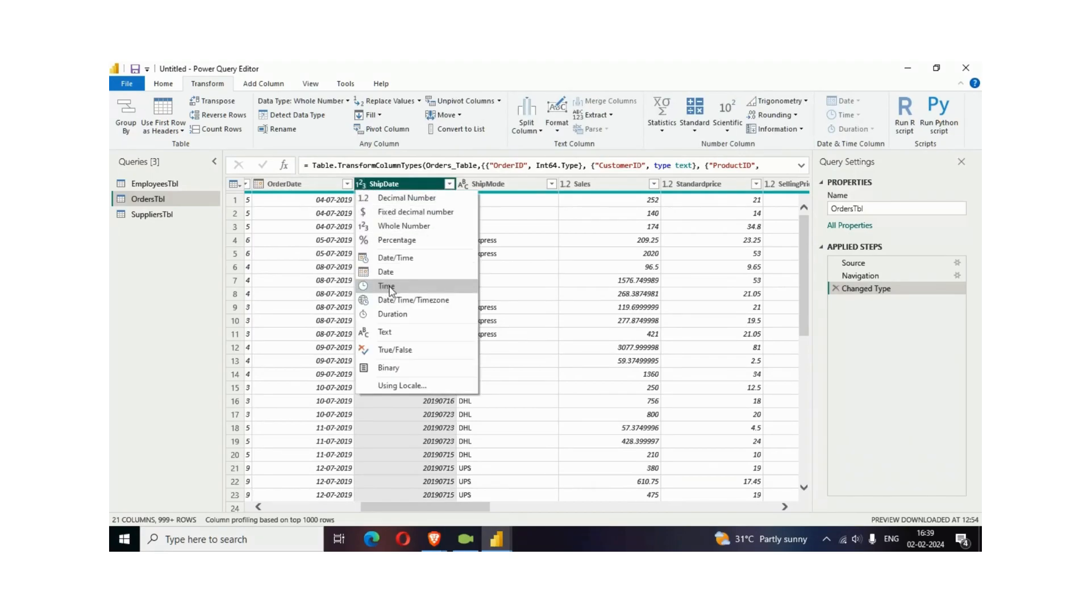
click(393, 331)
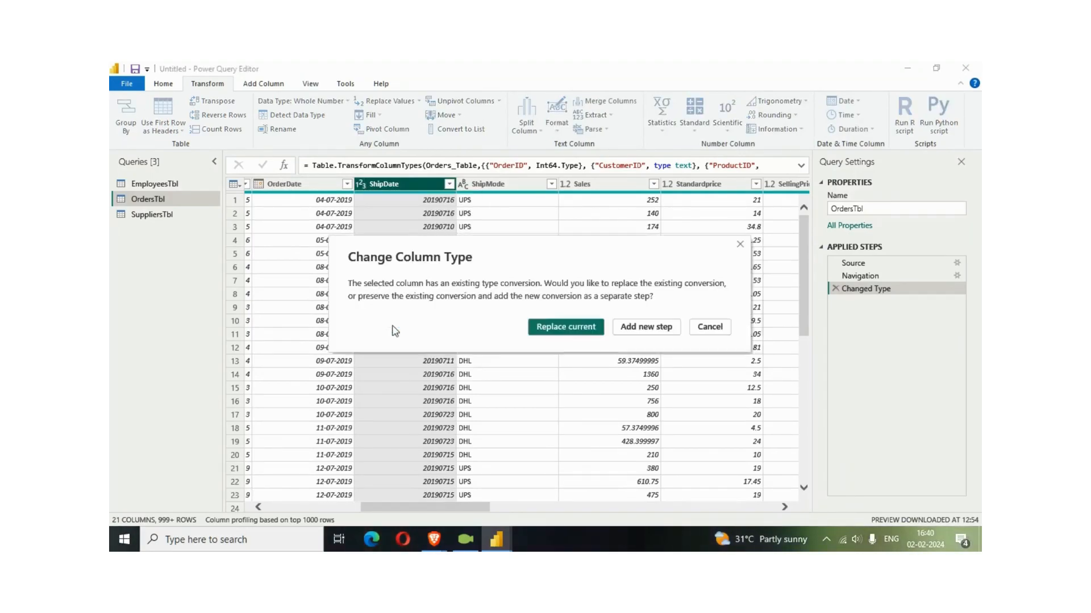
drag(505, 255, 415, 334)
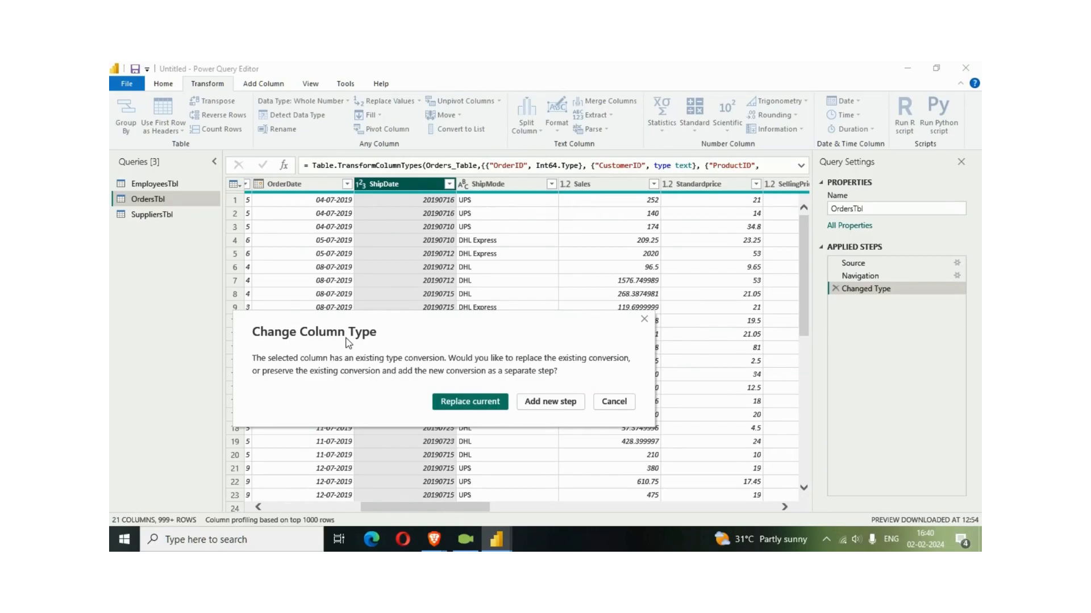
drag(393, 331, 394, 358)
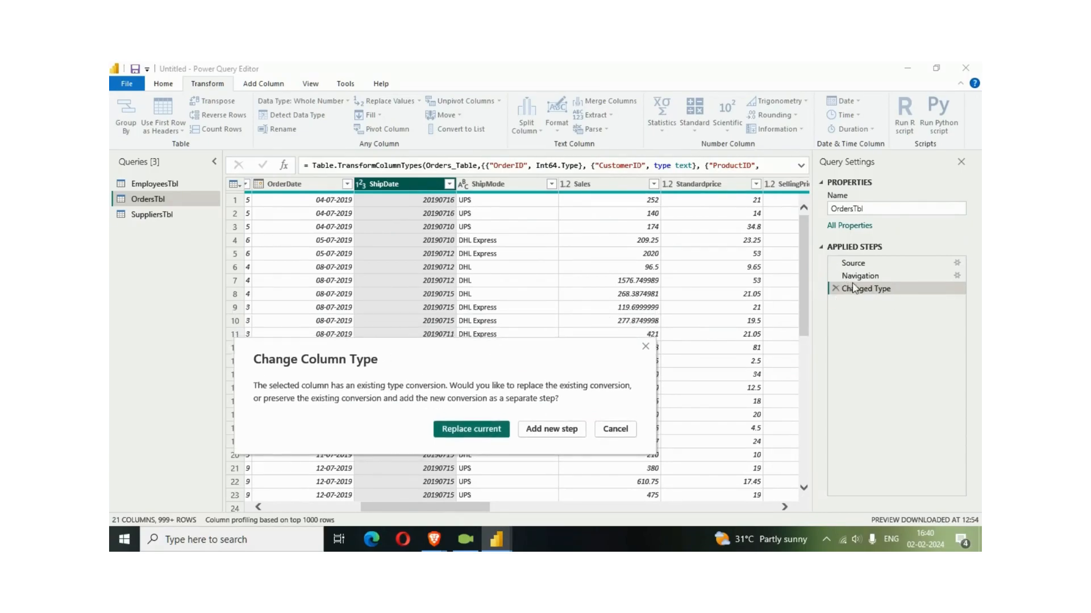
drag(396, 356, 440, 295)
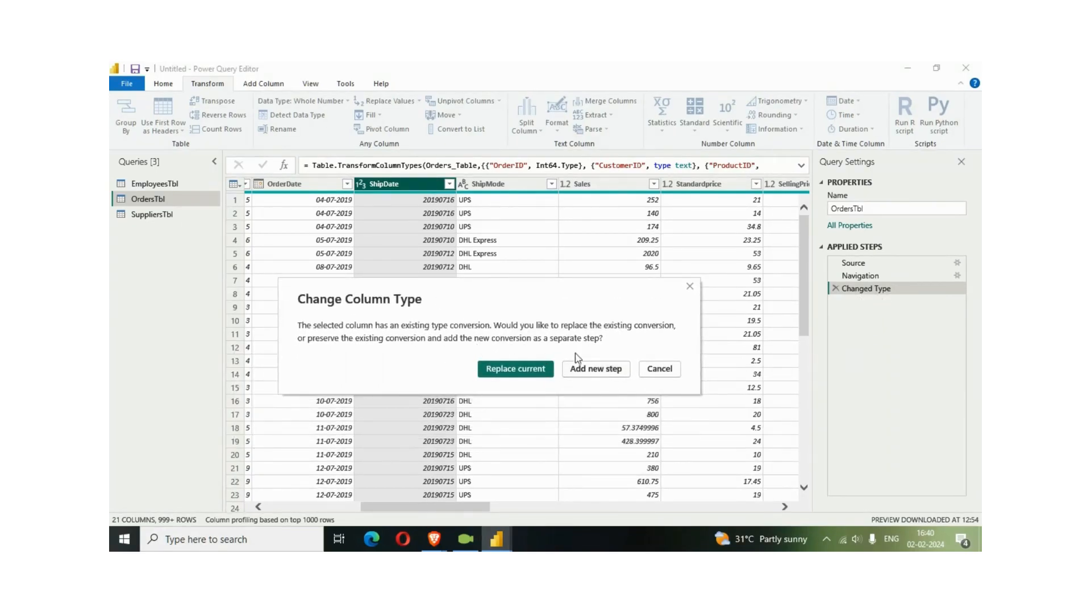
click(577, 371)
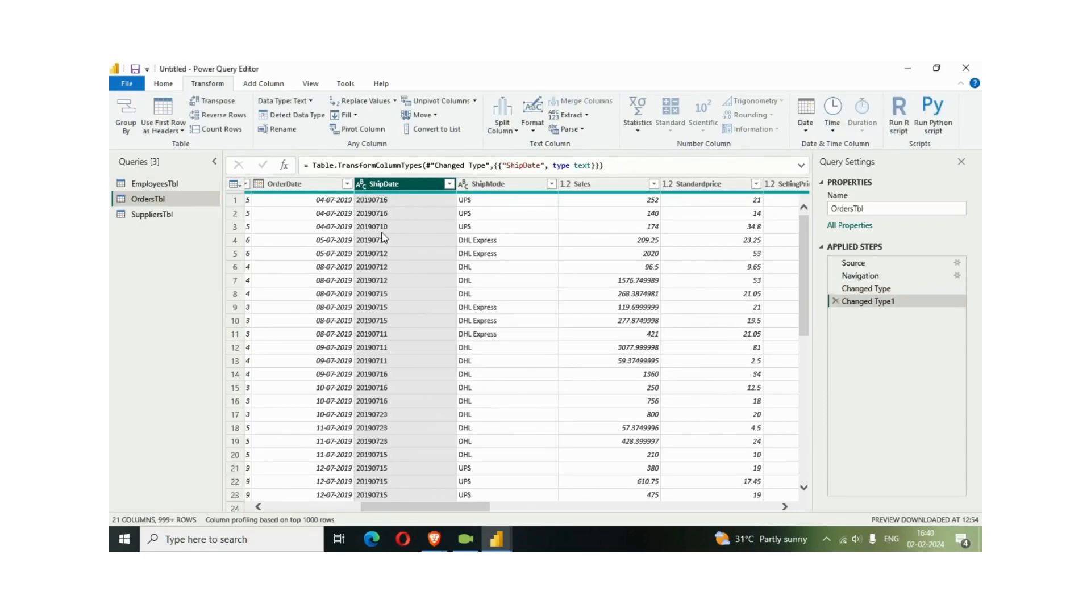
Try converting the text ShipDate column to Date as a new step, check the dates, and remove that conversion.
click(361, 184)
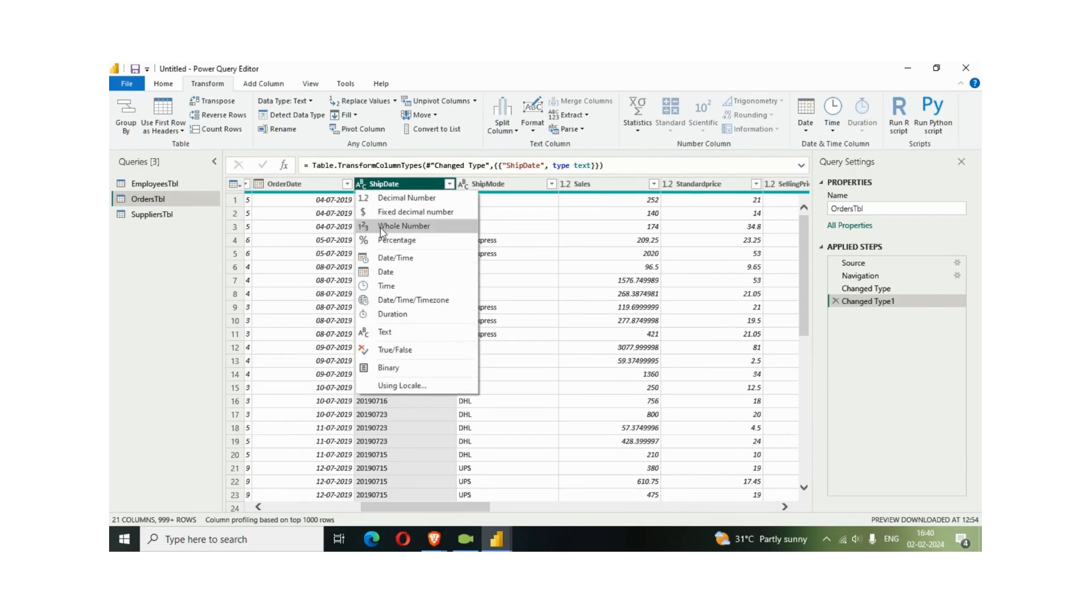
click(386, 272)
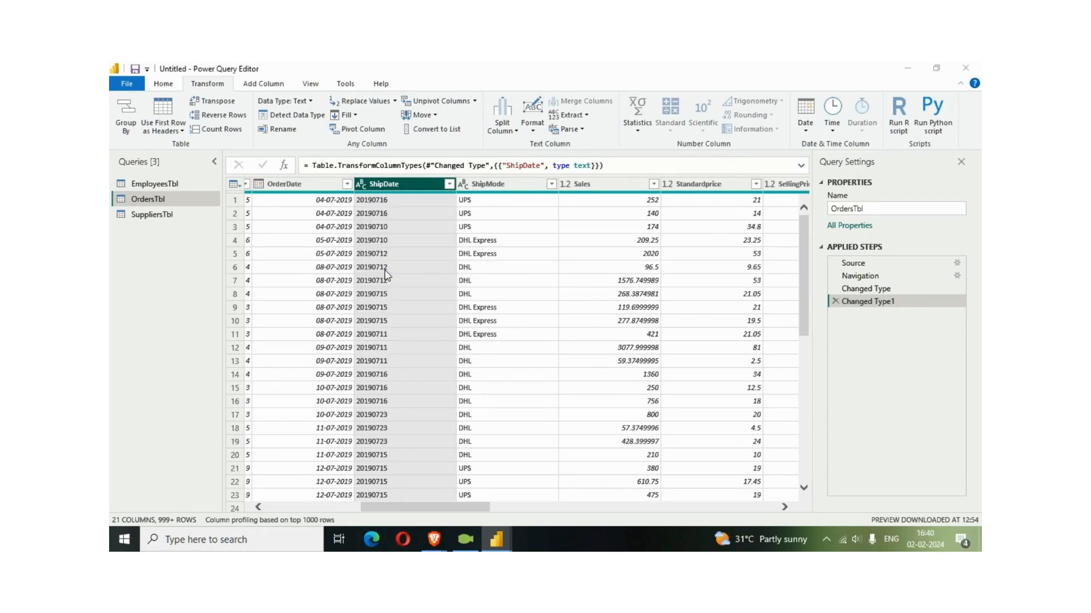
click(628, 327)
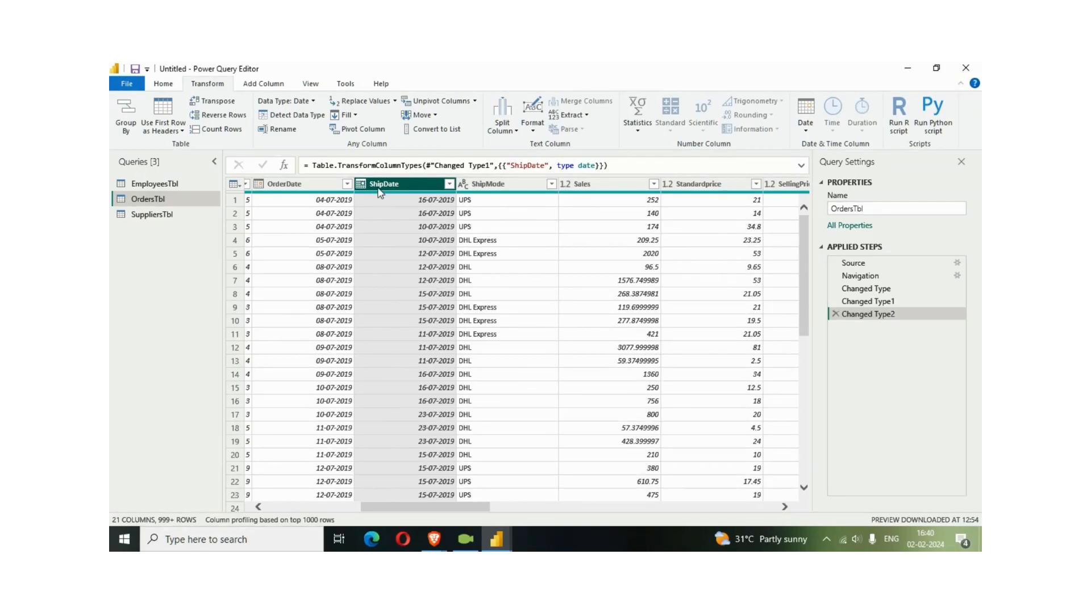
scroll(423, 365, down, 15)
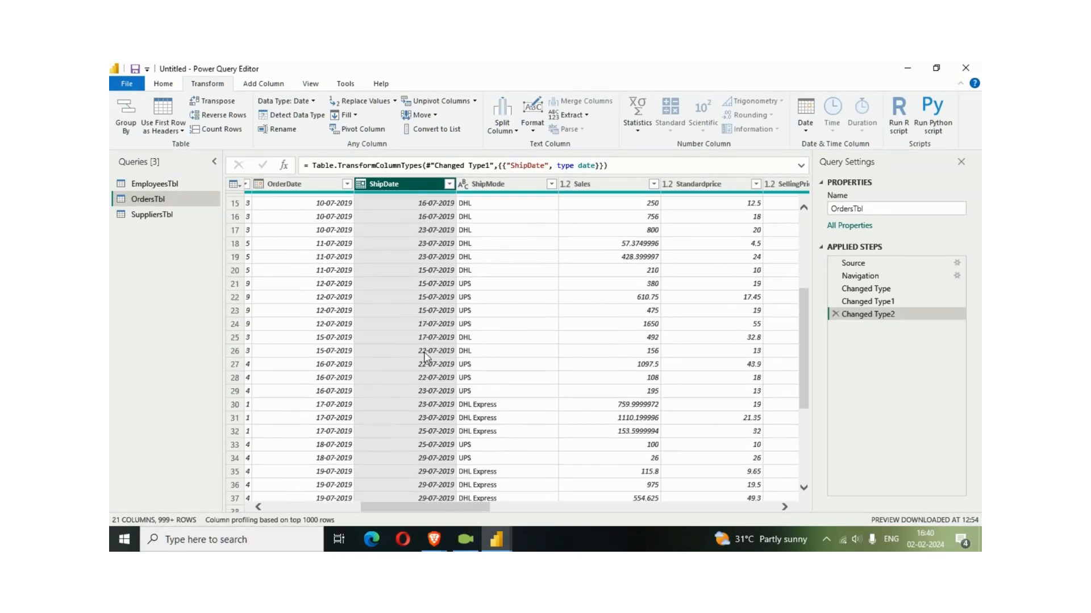
scroll(423, 366, up, 15)
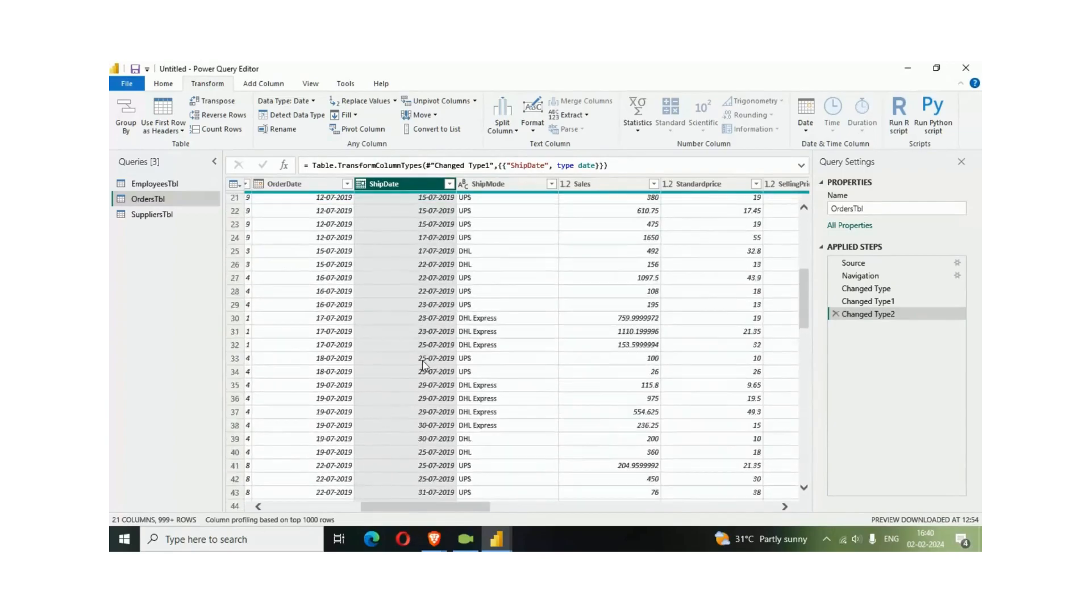
click(836, 314)
Change the ShipDate column's type using locale, with data type Date and locale English (India).
click(363, 185)
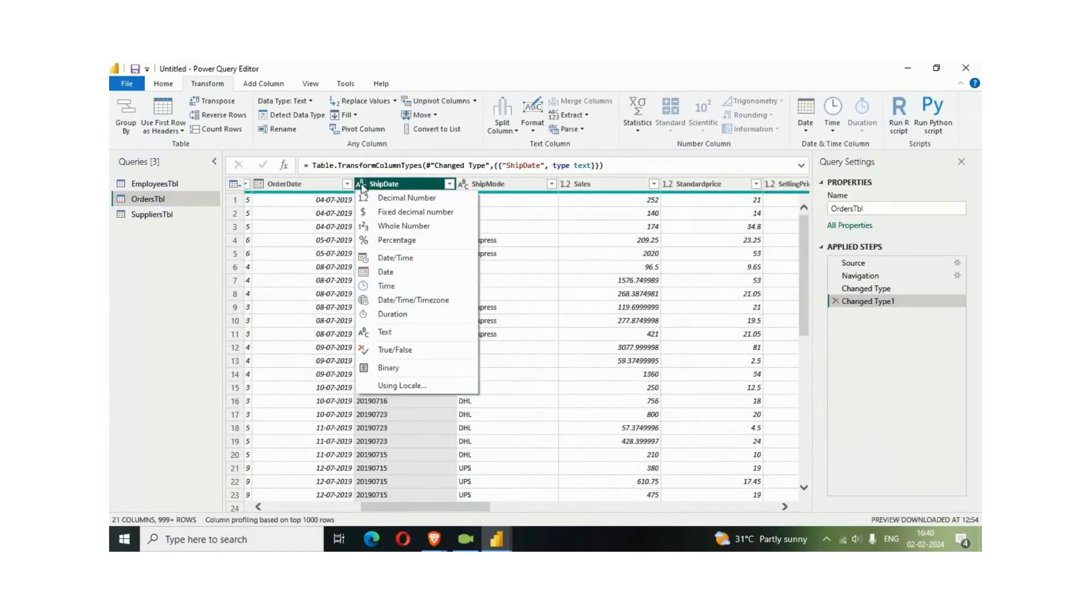
click(401, 386)
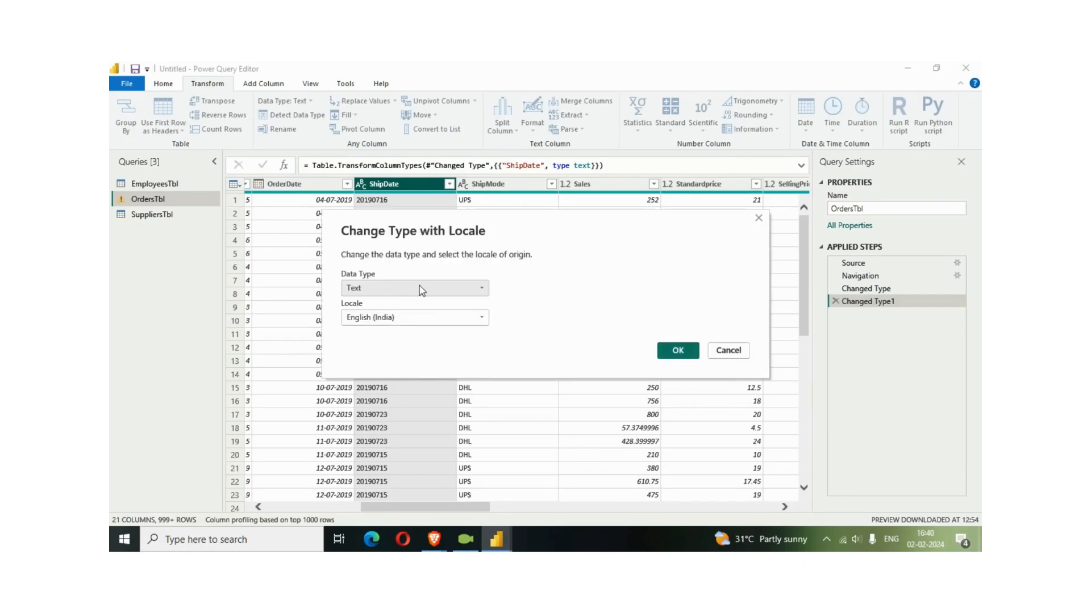
click(422, 290)
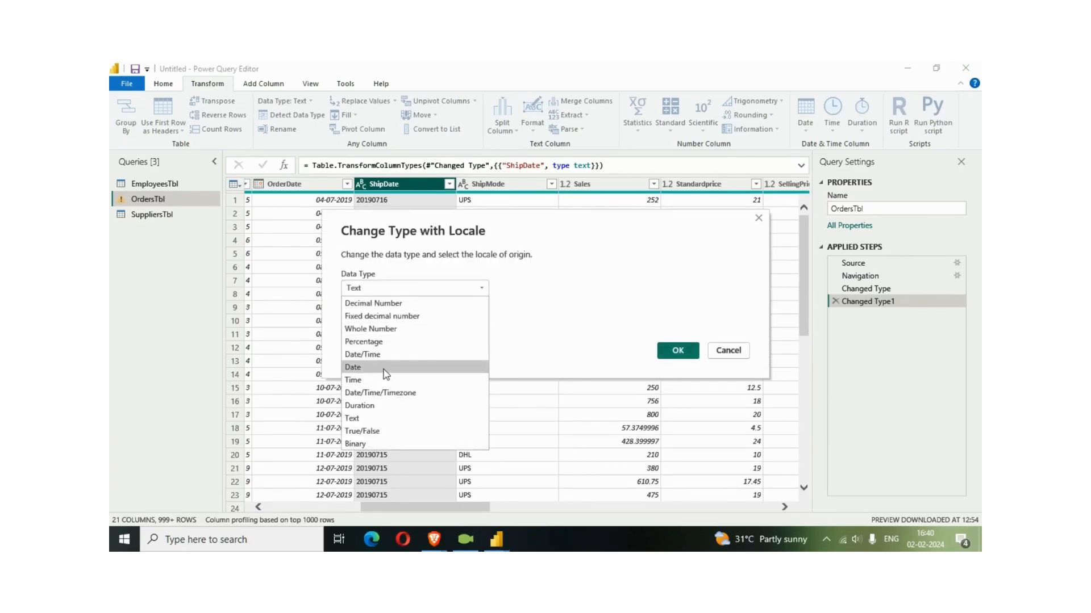
click(384, 372)
click(402, 318)
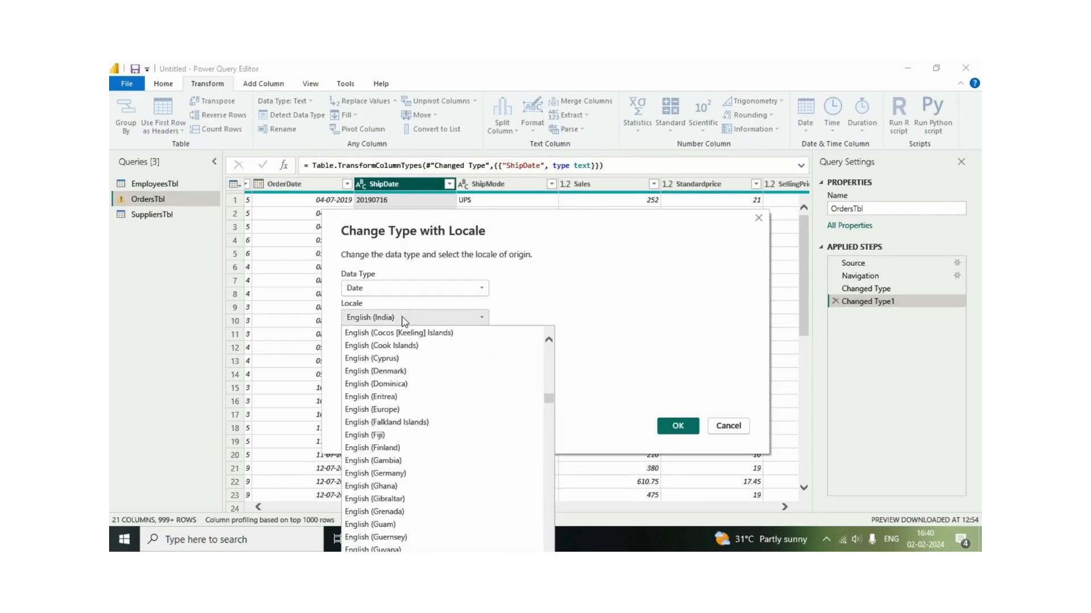
click(402, 318)
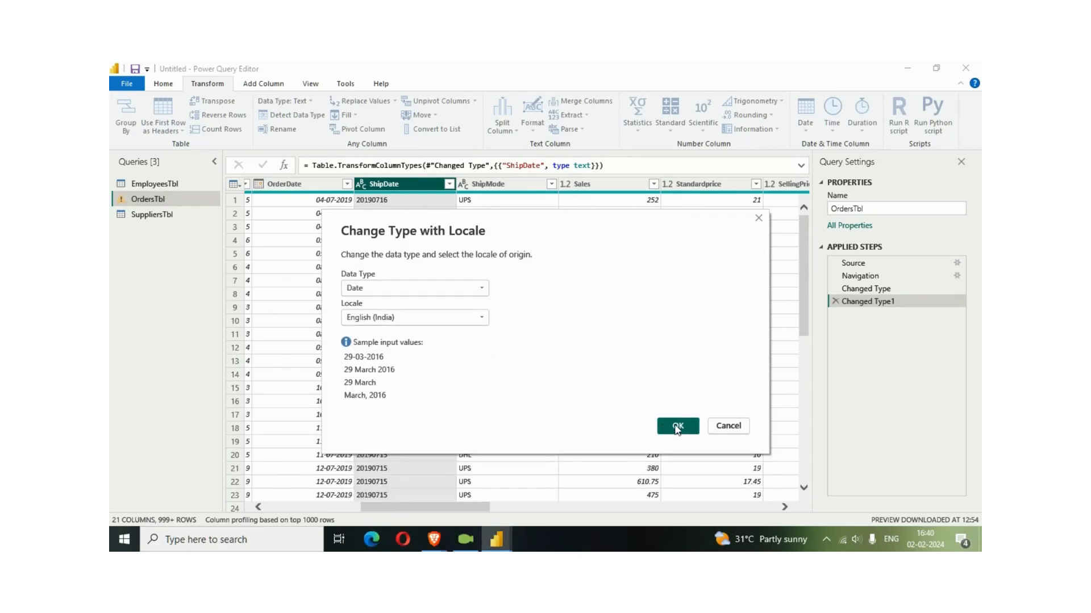
click(677, 427)
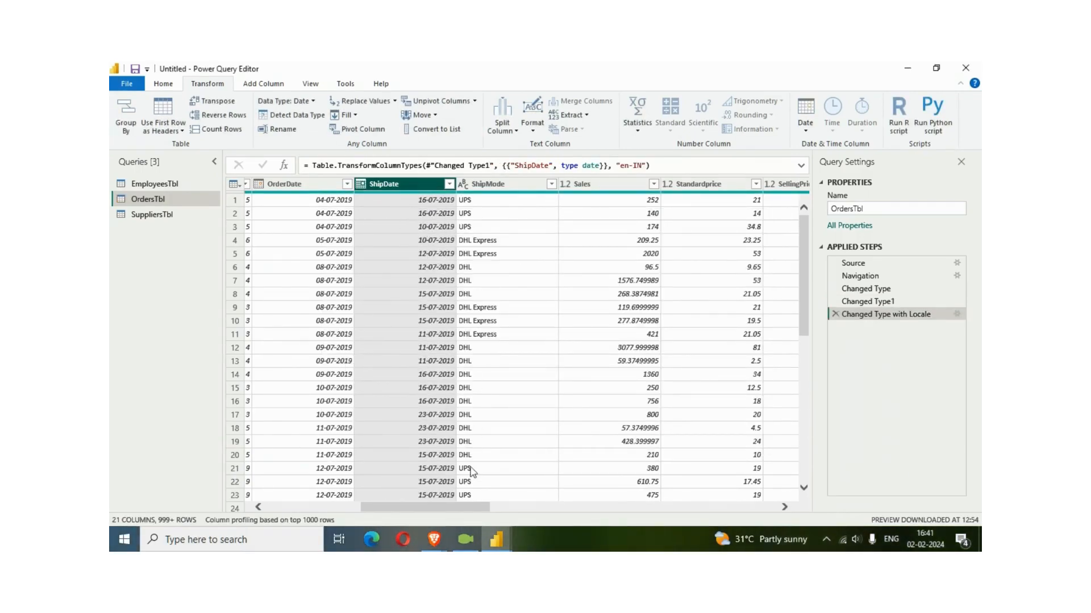
Examine the remaining OrdersTbl columns, from ShipMode and Sales through the customer columns to Cat.
drag(460, 510, 496, 509)
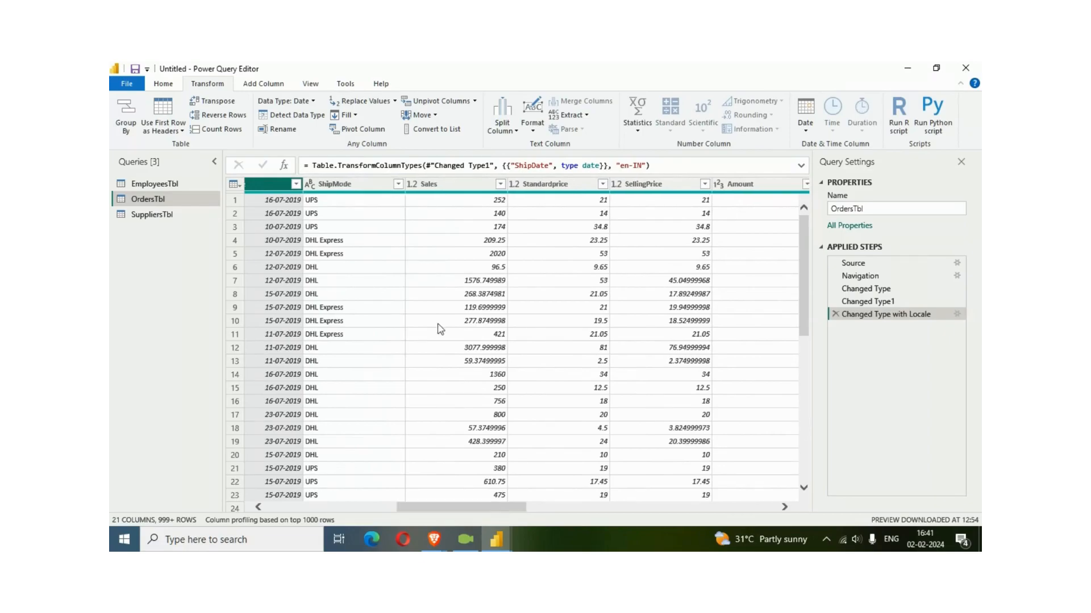
click(433, 185)
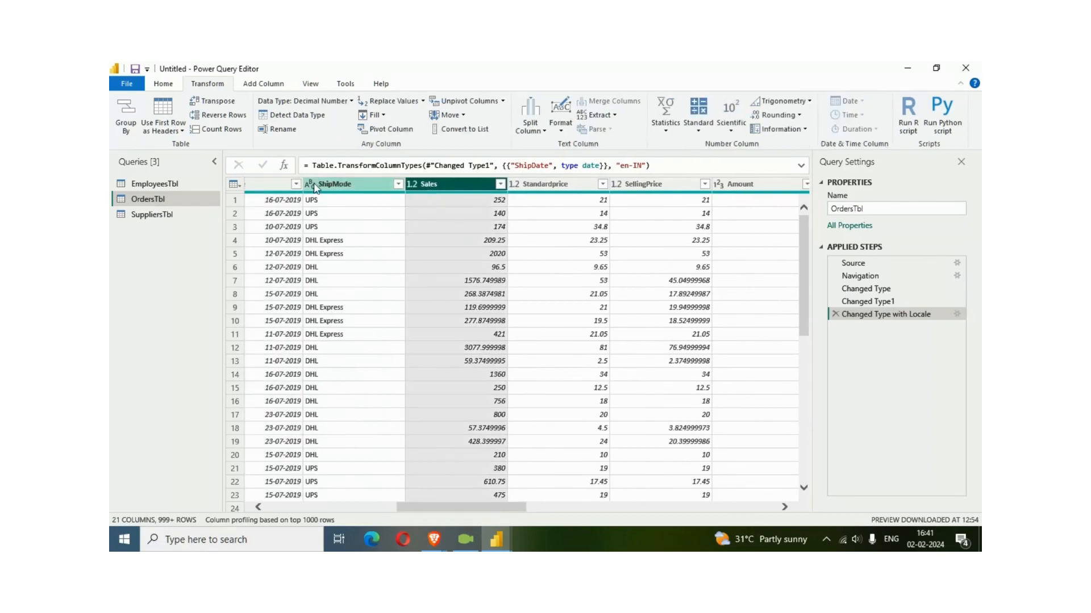
click(336, 189)
drag(498, 509, 758, 514)
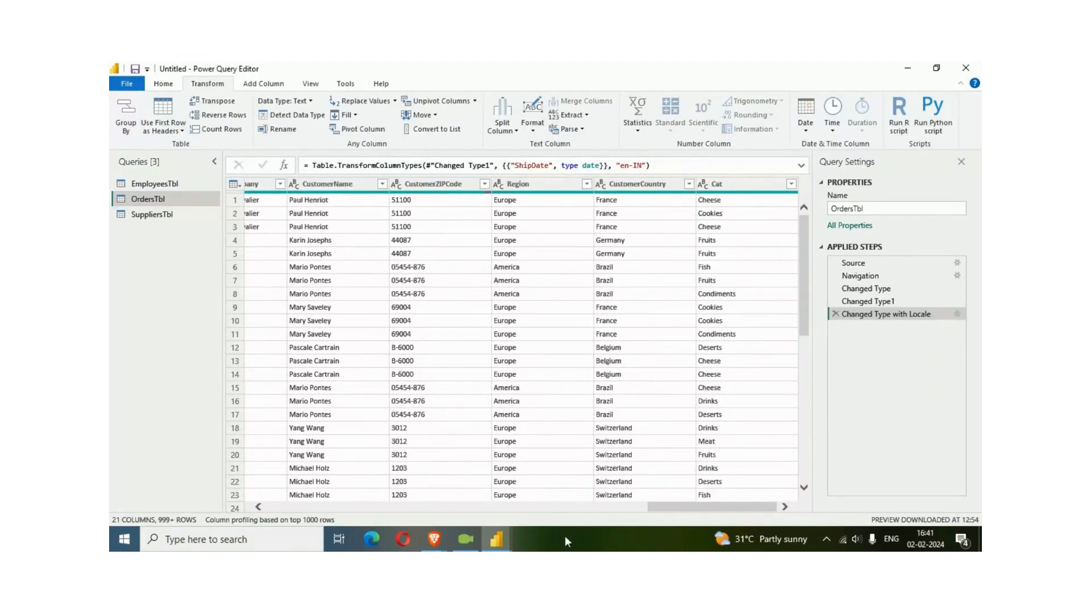
drag(663, 512, 284, 514)
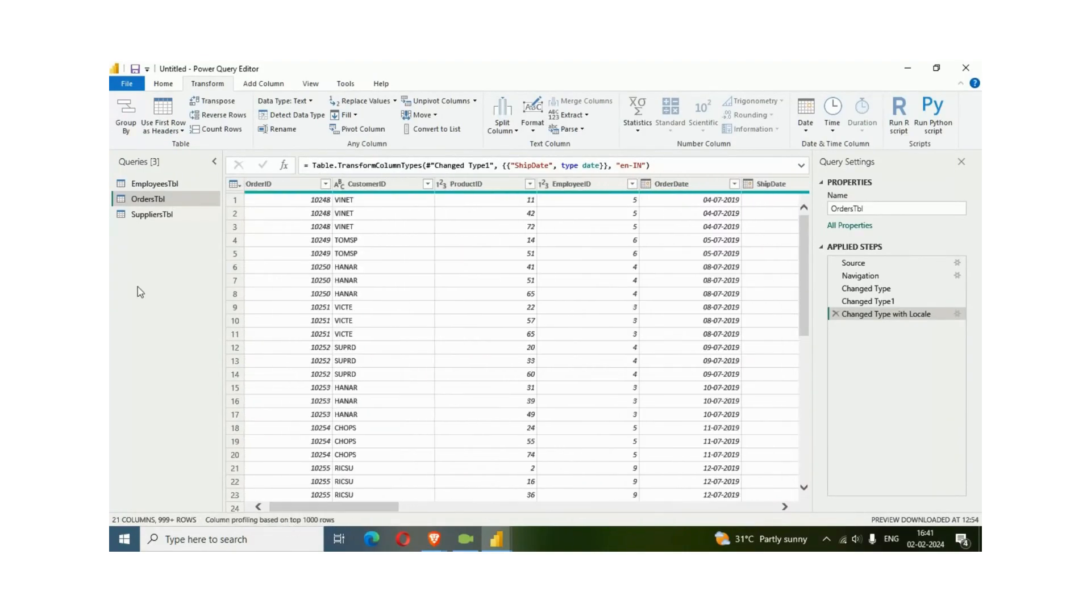
Compare the Country column of SuppliersTbl with the OfficeCountry column of EmployeesTbl.
click(153, 215)
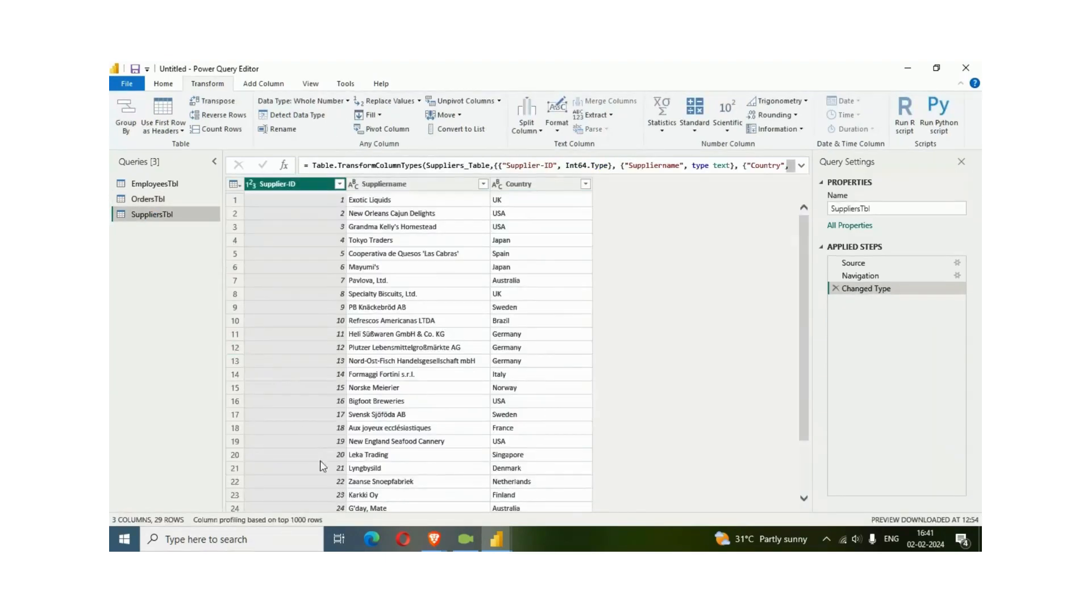
click(503, 229)
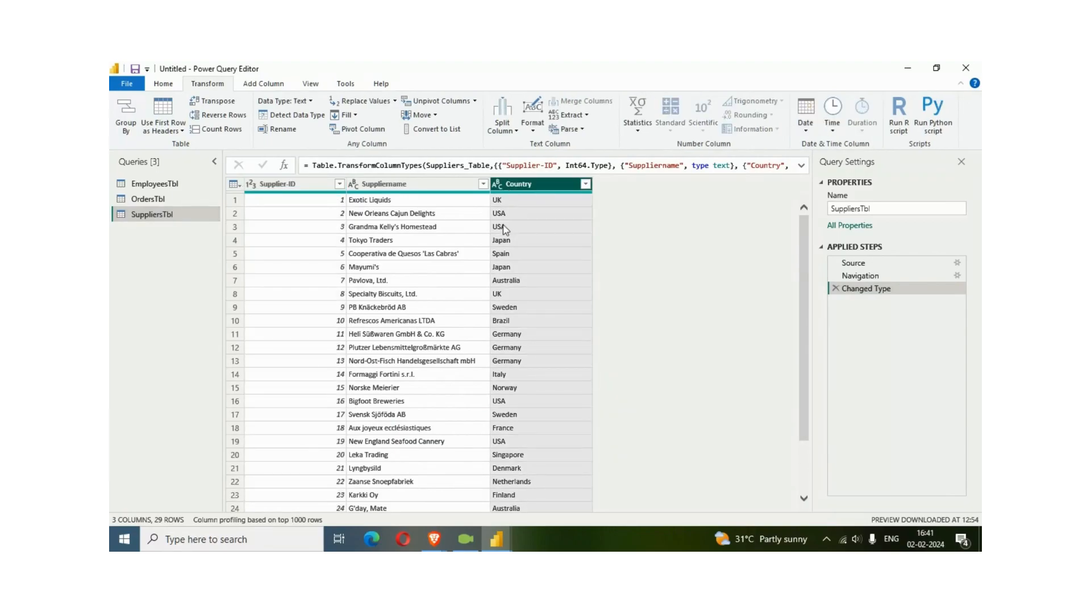
click(152, 184)
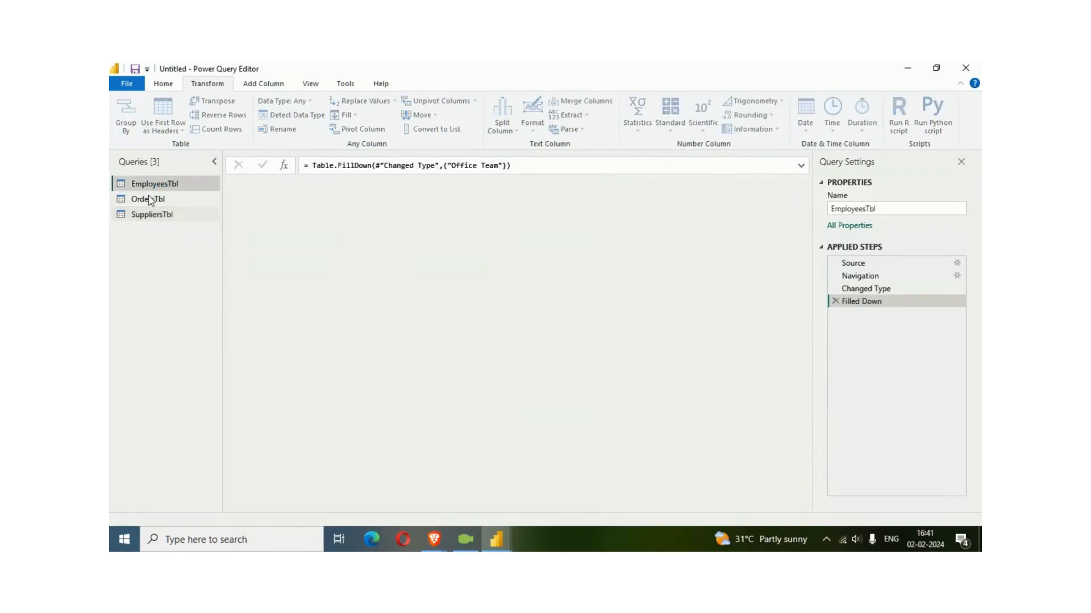
click(577, 205)
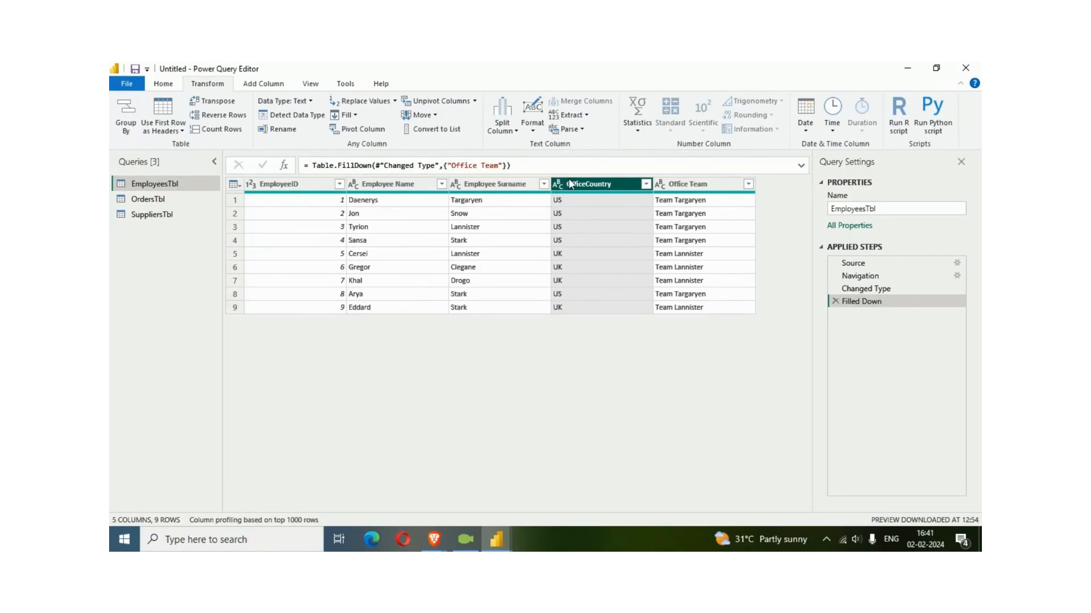
Replace the value US with USA in the OfficeCountry column of EmployeesTbl.
click(482, 184)
click(585, 184)
right_click(570, 190)
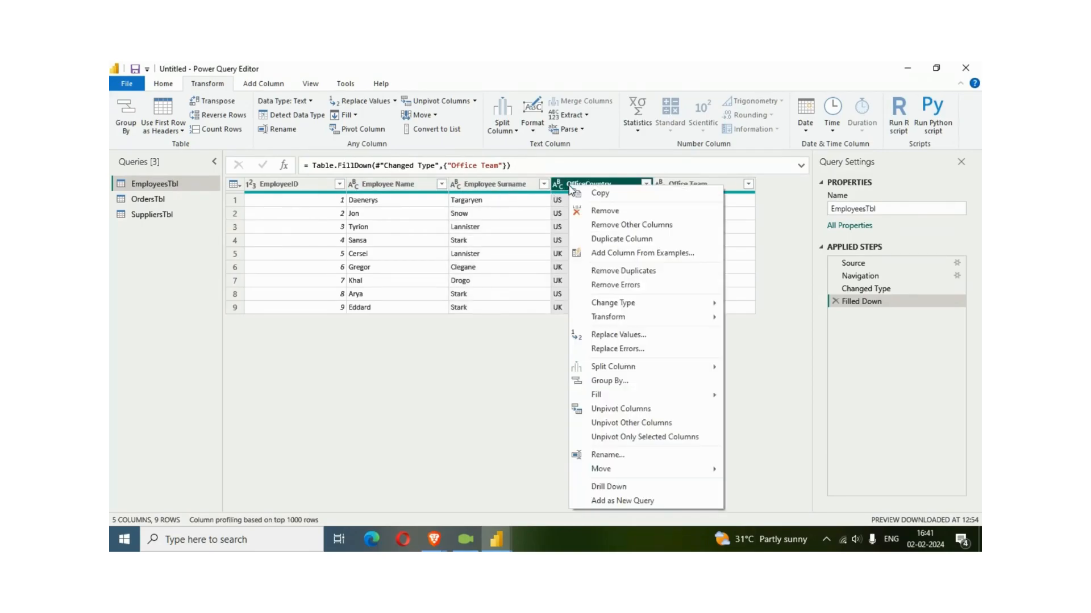
click(621, 338)
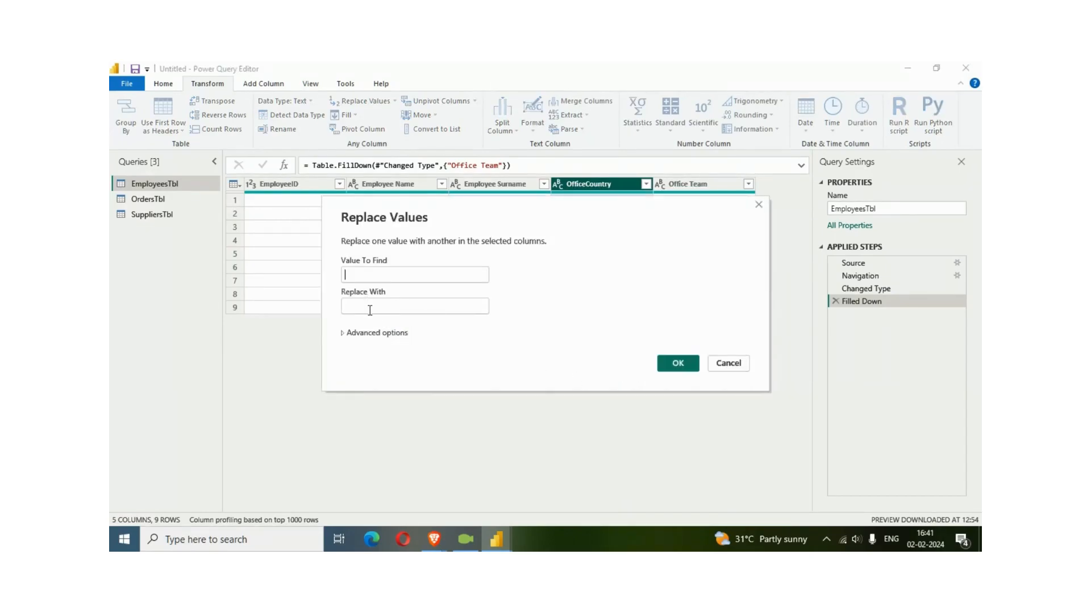
text(US)
click(376, 310)
text(USA)
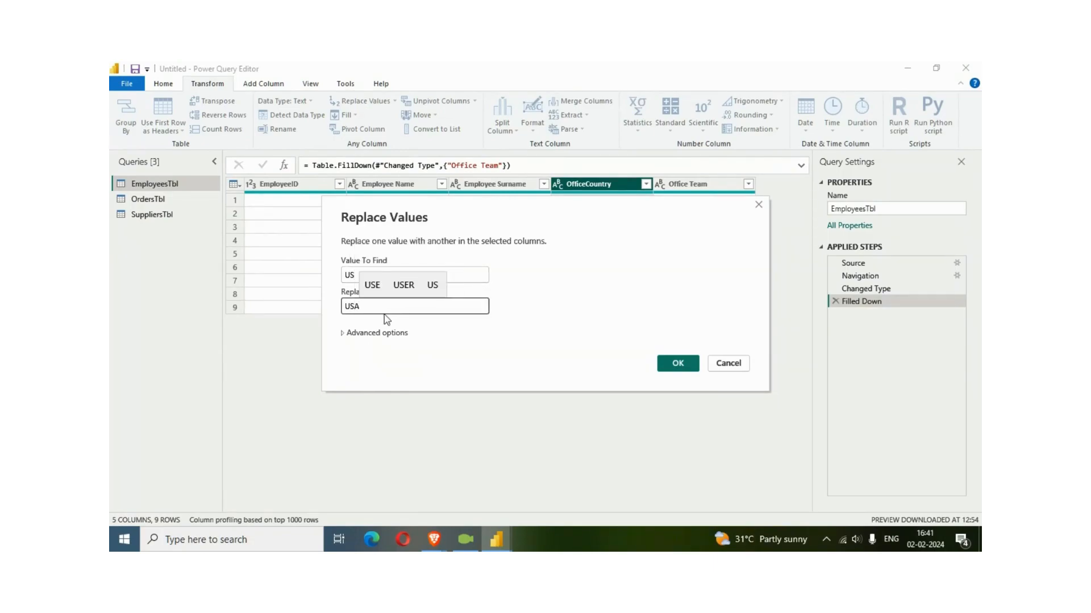
click(679, 364)
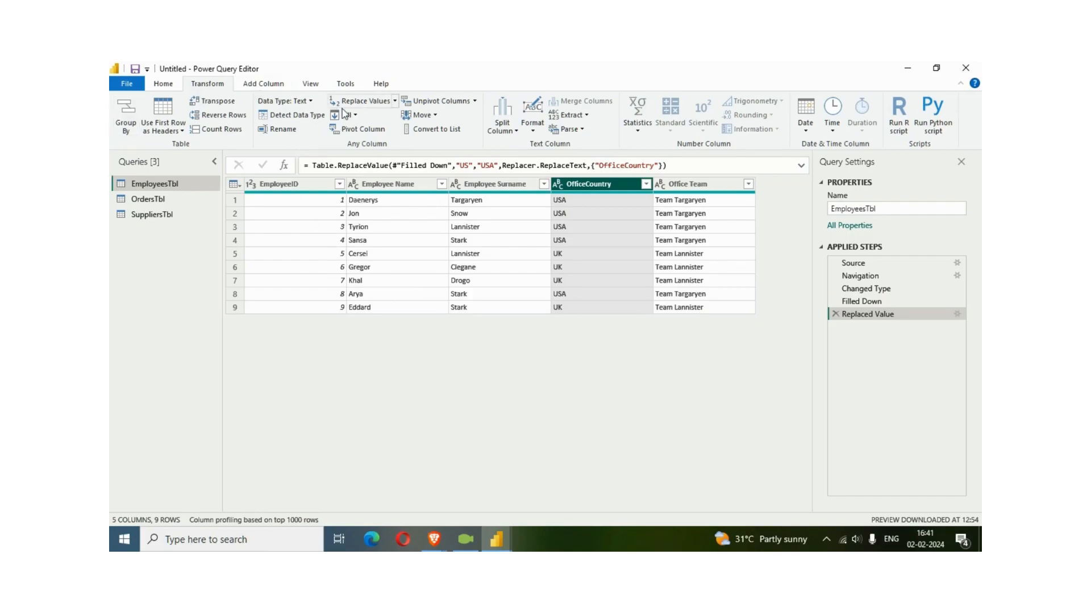
Close the Power Query Editor and apply the pending query changes to the report.
click(699, 189)
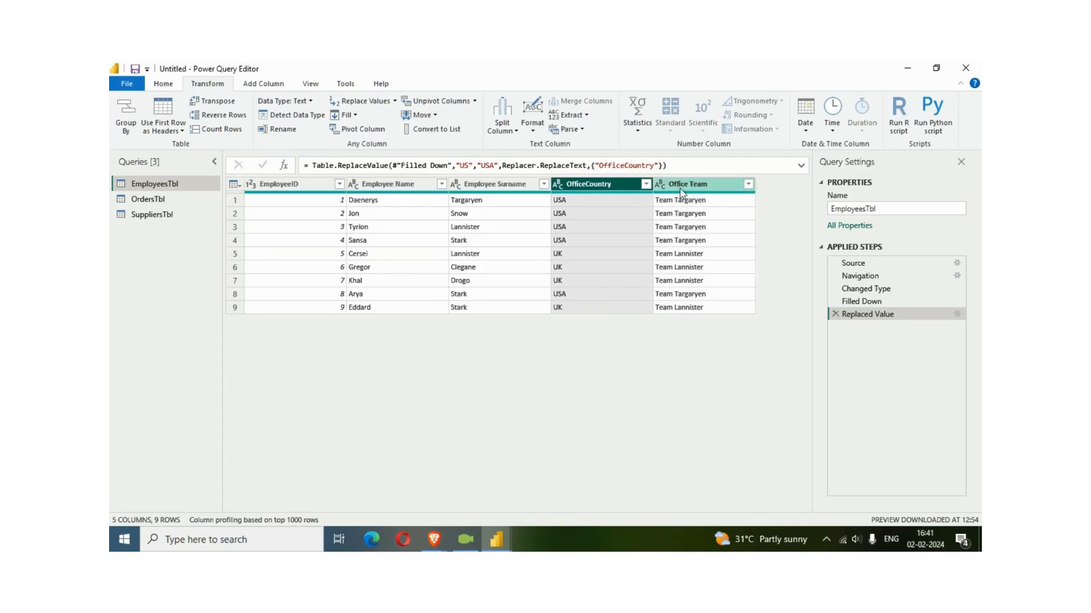
click(163, 83)
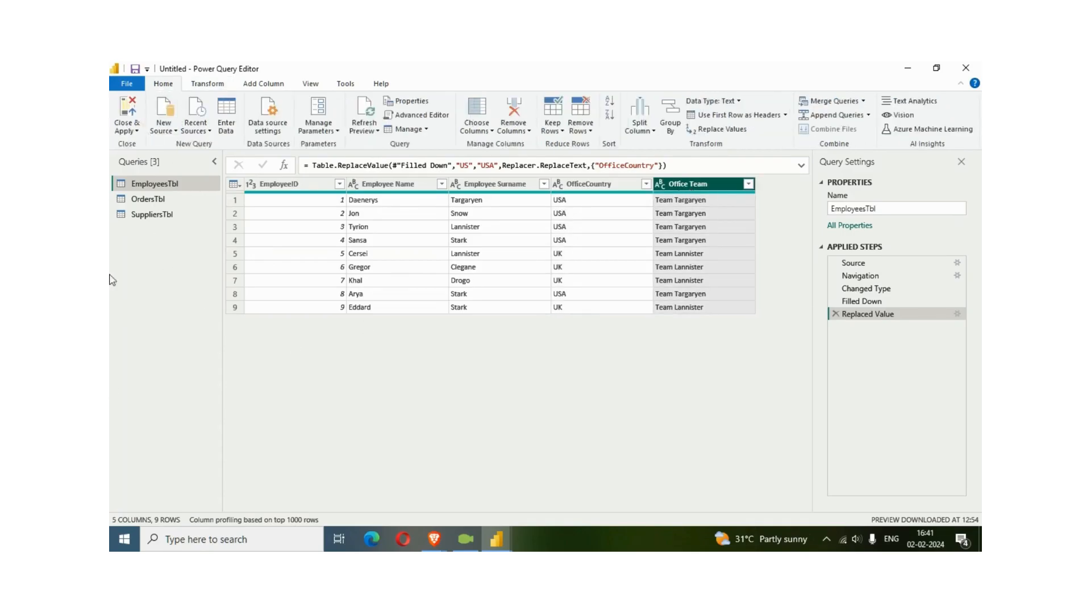
click(137, 133)
click(157, 147)
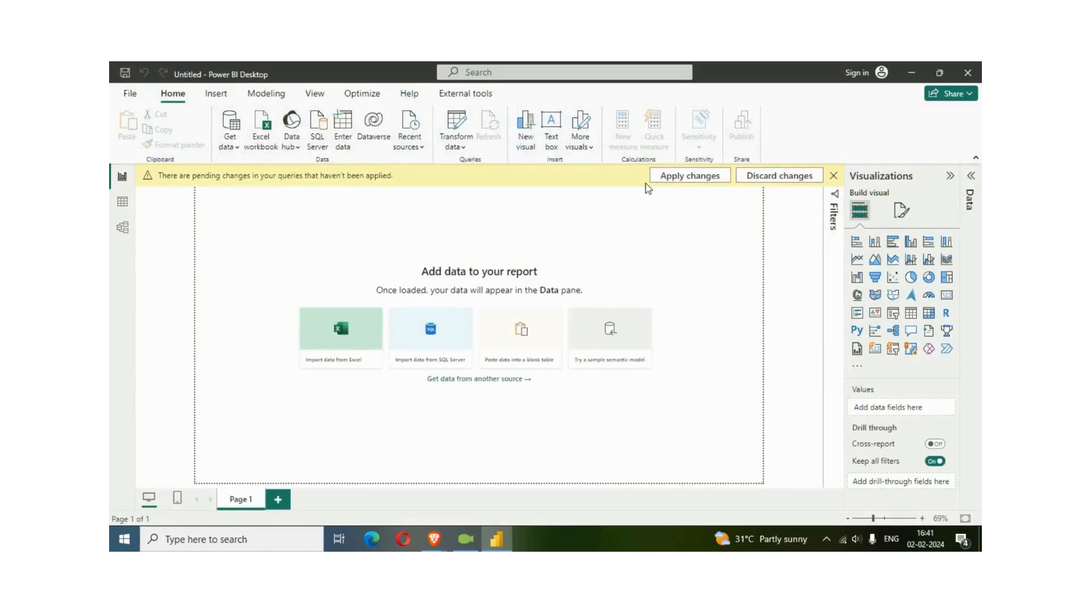
click(690, 175)
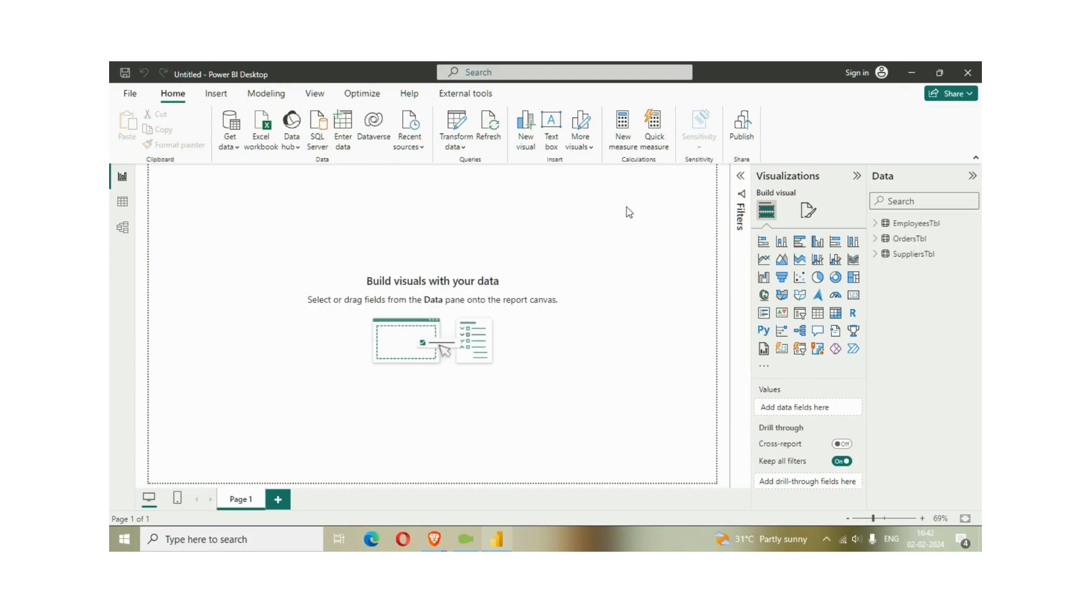
Move OrdersTbl lower between the other two tables in the model diagram and inspect its relationships with SuppliersTbl and EmployeesTbl.
click(122, 227)
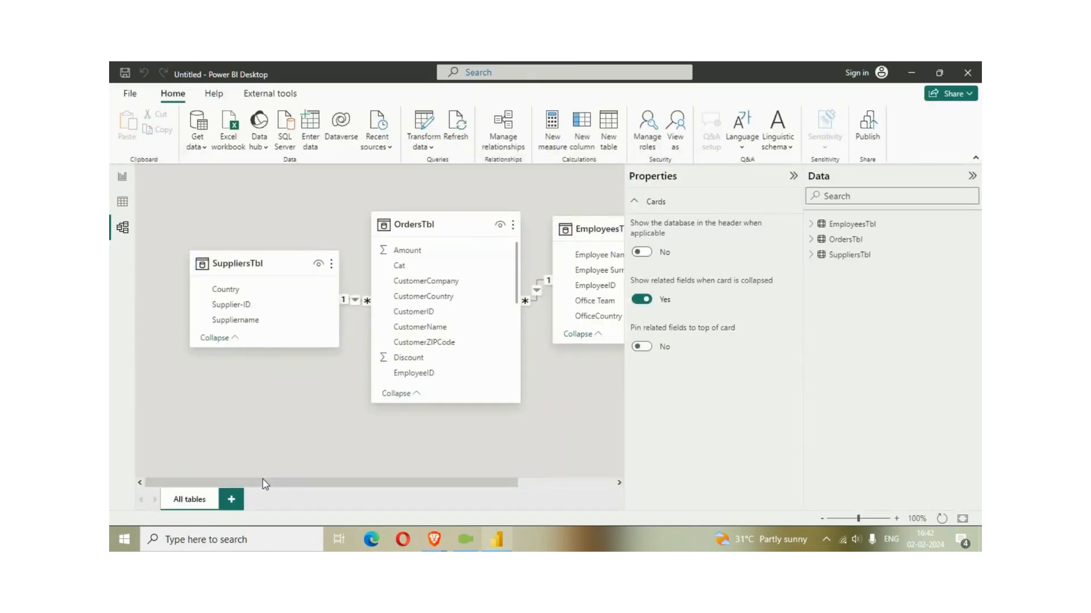
drag(354, 488, 449, 486)
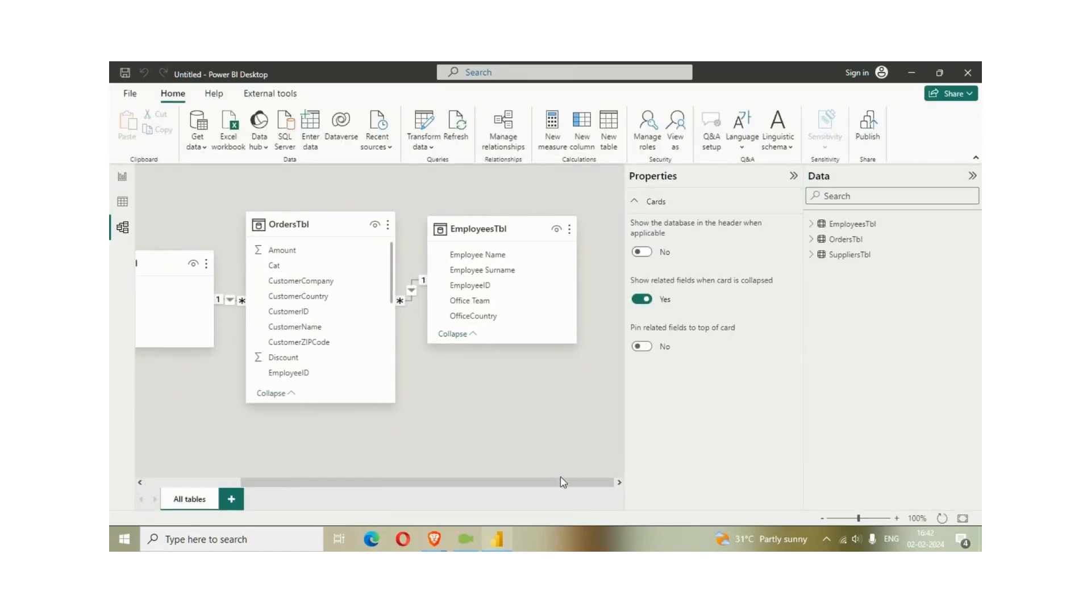
drag(559, 484, 523, 484)
drag(376, 226, 390, 308)
click(257, 388)
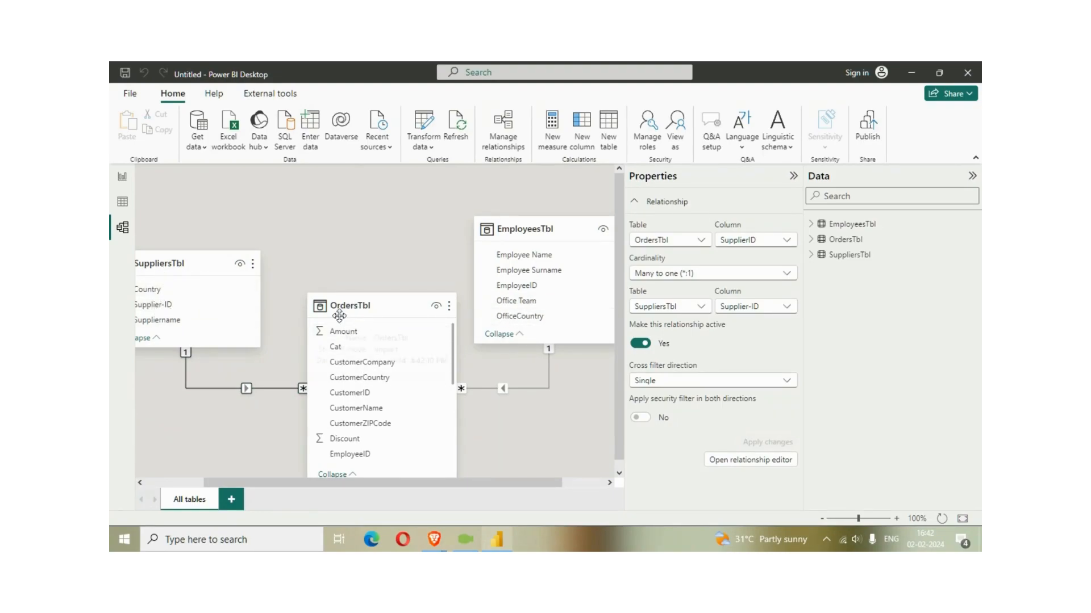
click(503, 389)
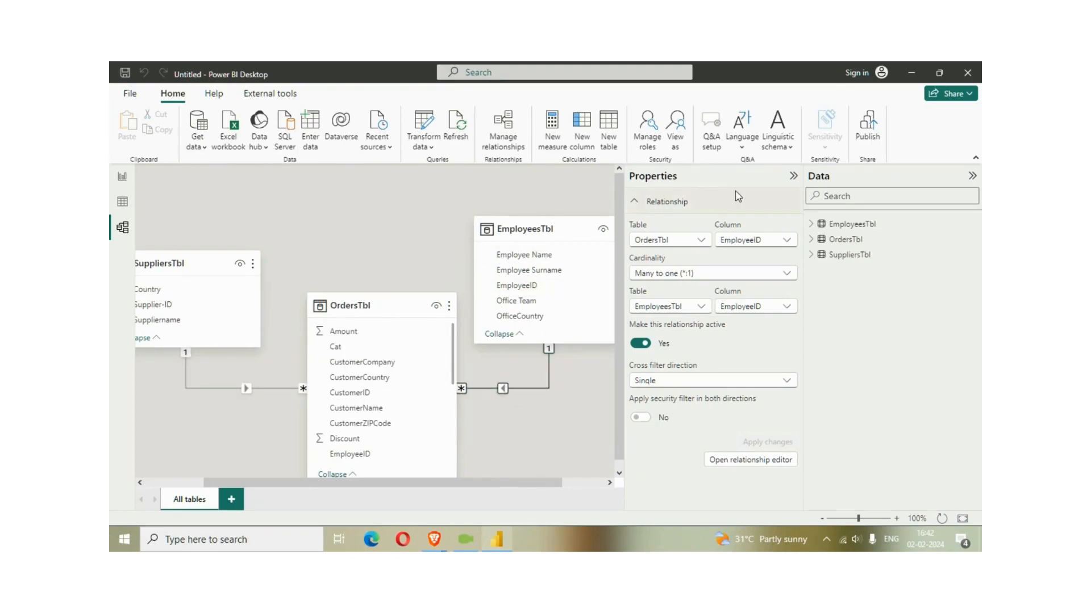
Expand the field lists of SuppliersTbl, OrdersTbl and EmployeesTbl in the report view and look through their fields.
click(122, 178)
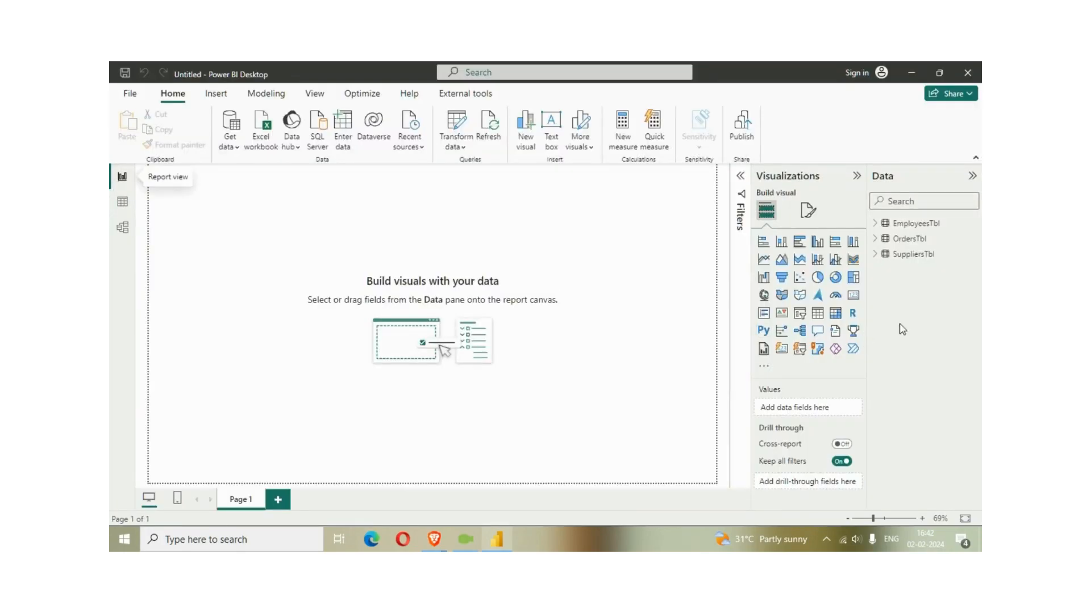
click(876, 253)
click(875, 238)
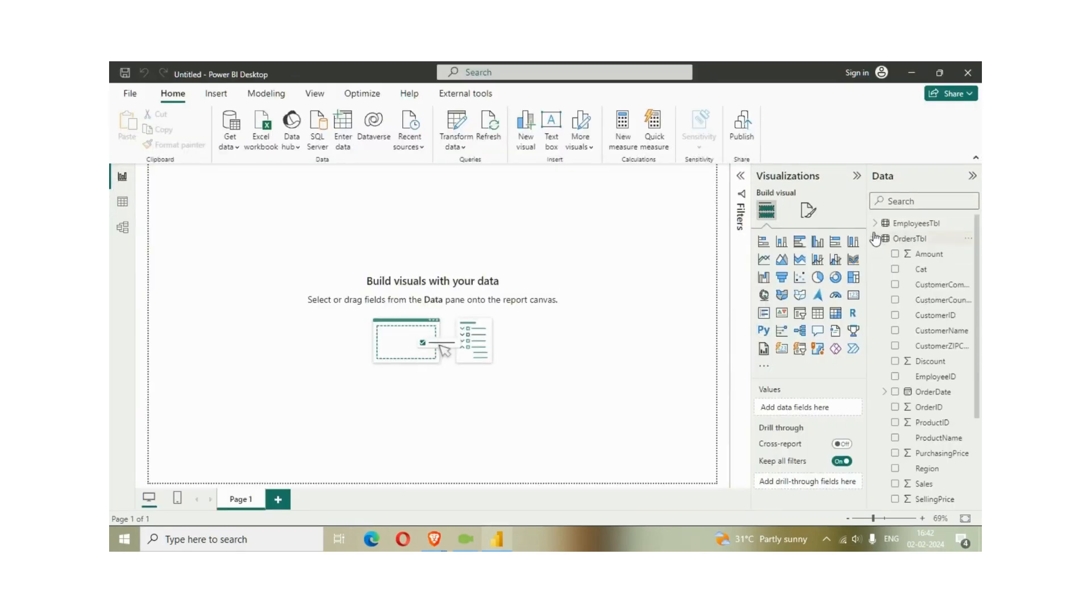
click(875, 224)
scroll(925, 344, down, 2)
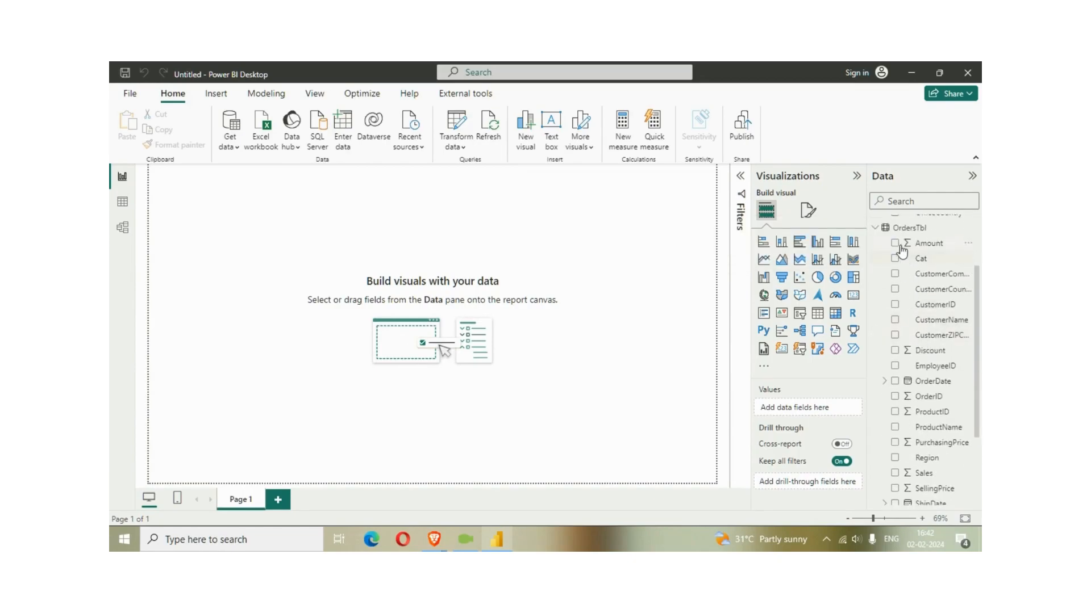
scroll(929, 335, down, 2)
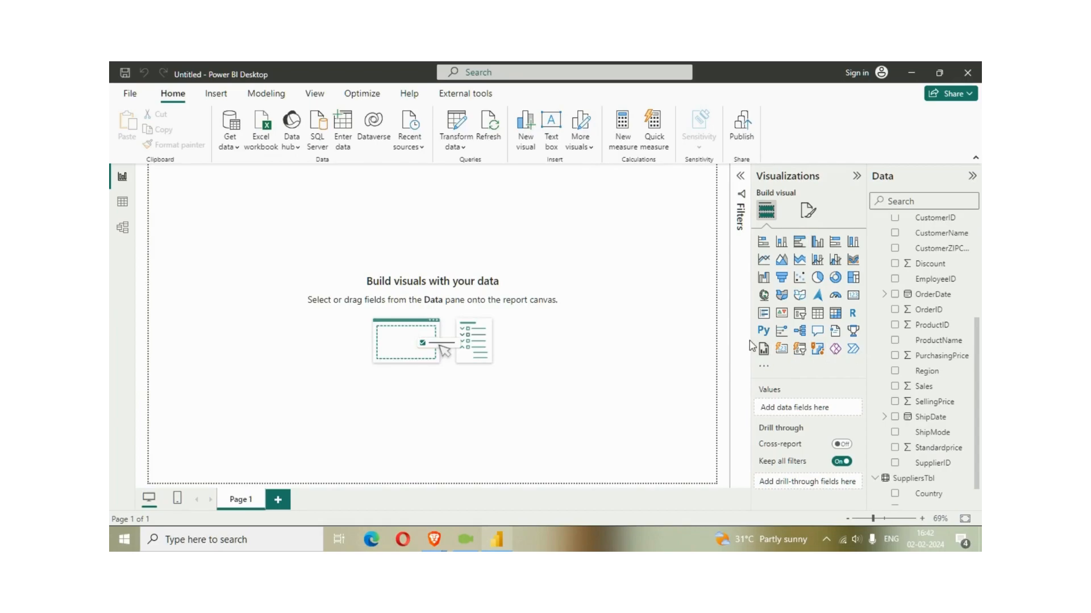
Widen the data field list until the long OrdersTbl customer field names fit in full.
drag(751, 342, 704, 343)
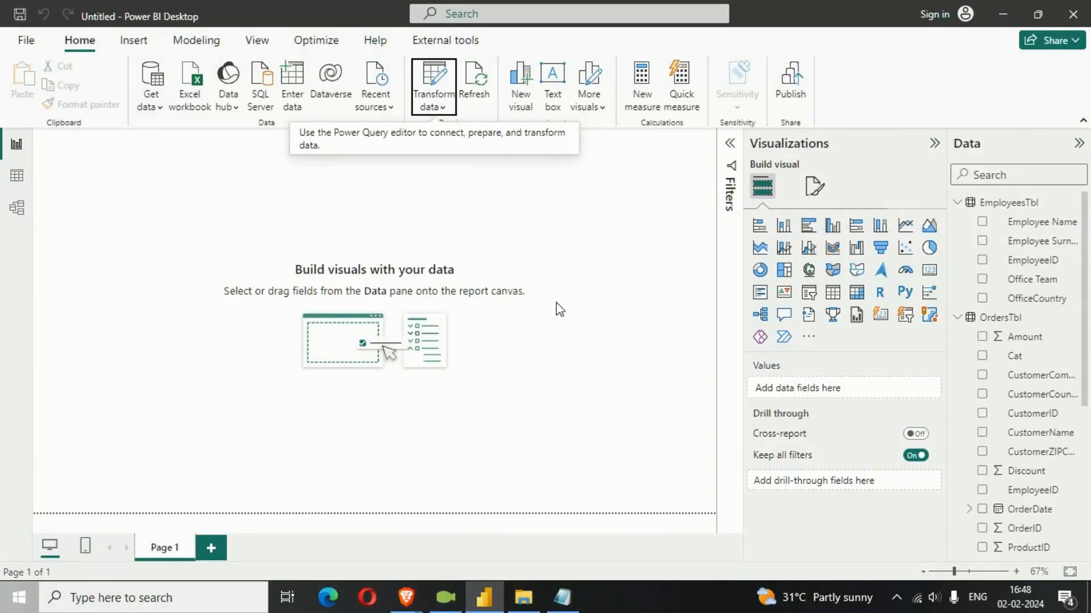
scroll(1028, 298, down, 1)
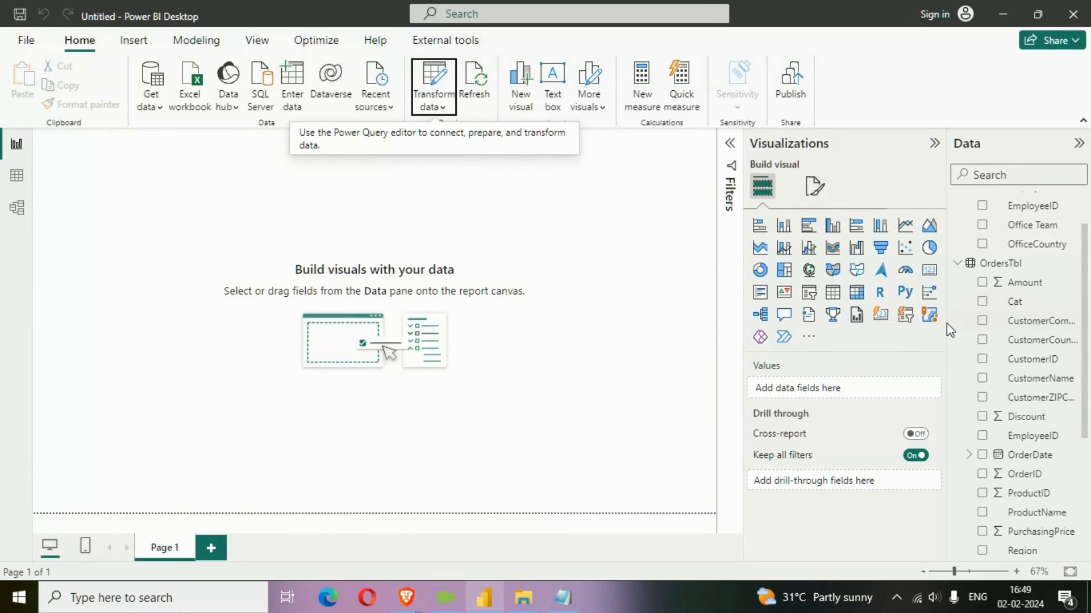
drag(948, 328, 922, 328)
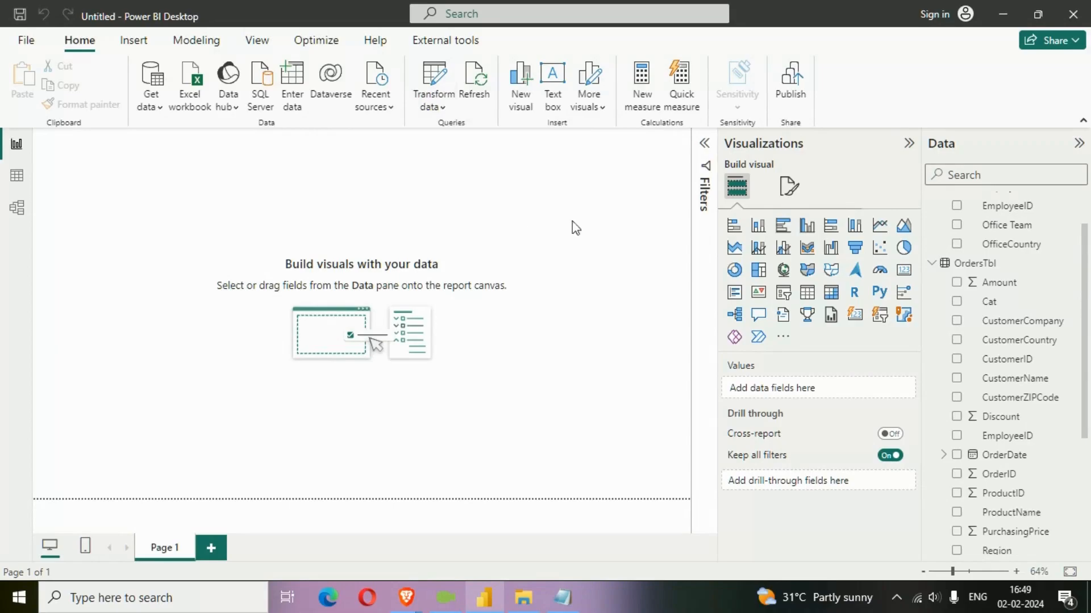
Reopen the Power Query Editor and create a new blank query.
click(437, 105)
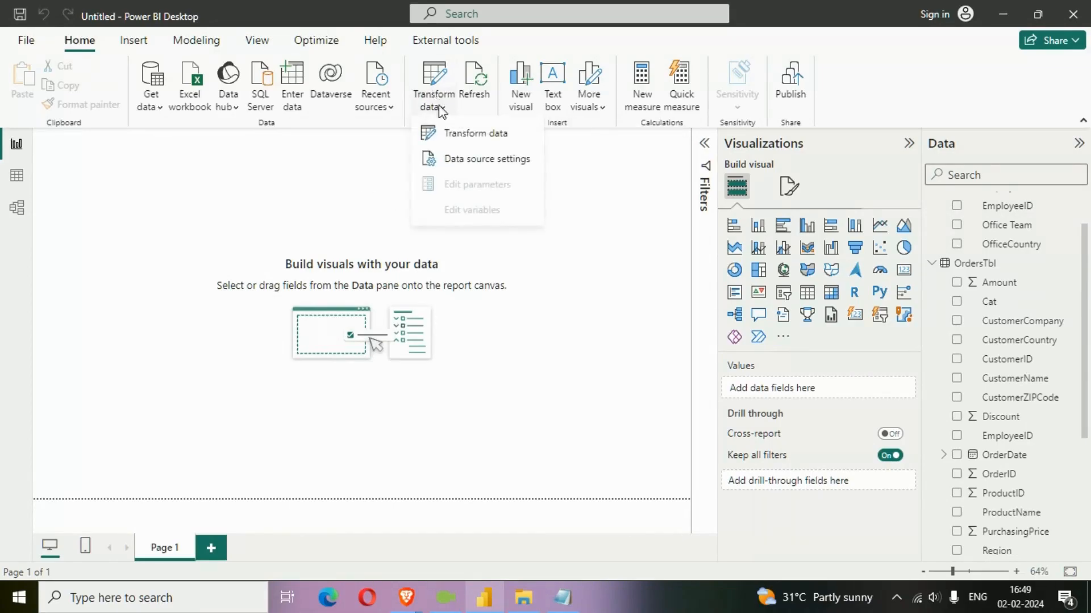
click(452, 137)
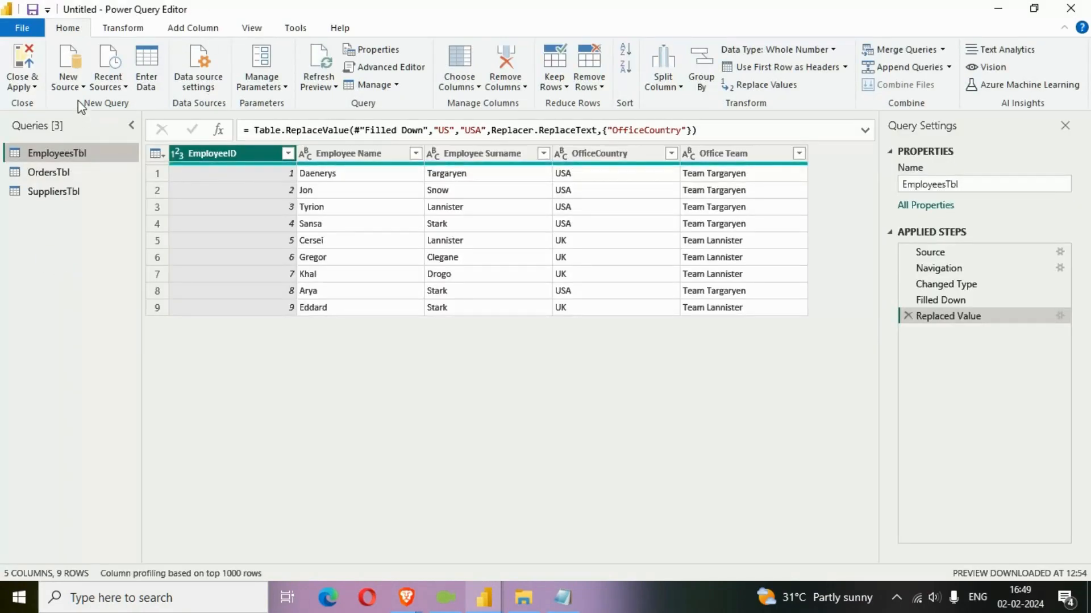
click(77, 94)
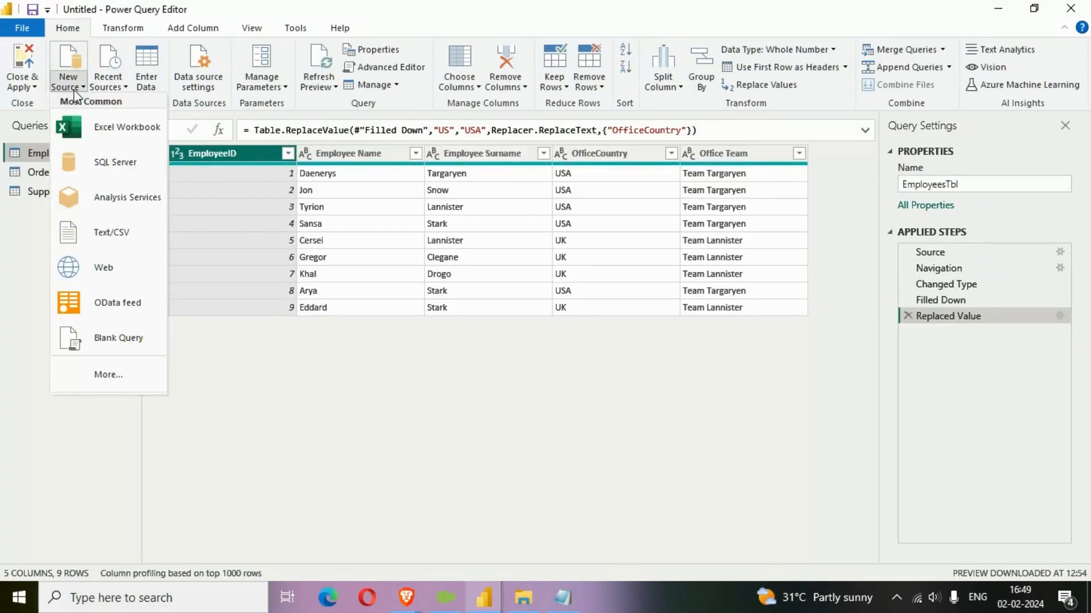
click(116, 340)
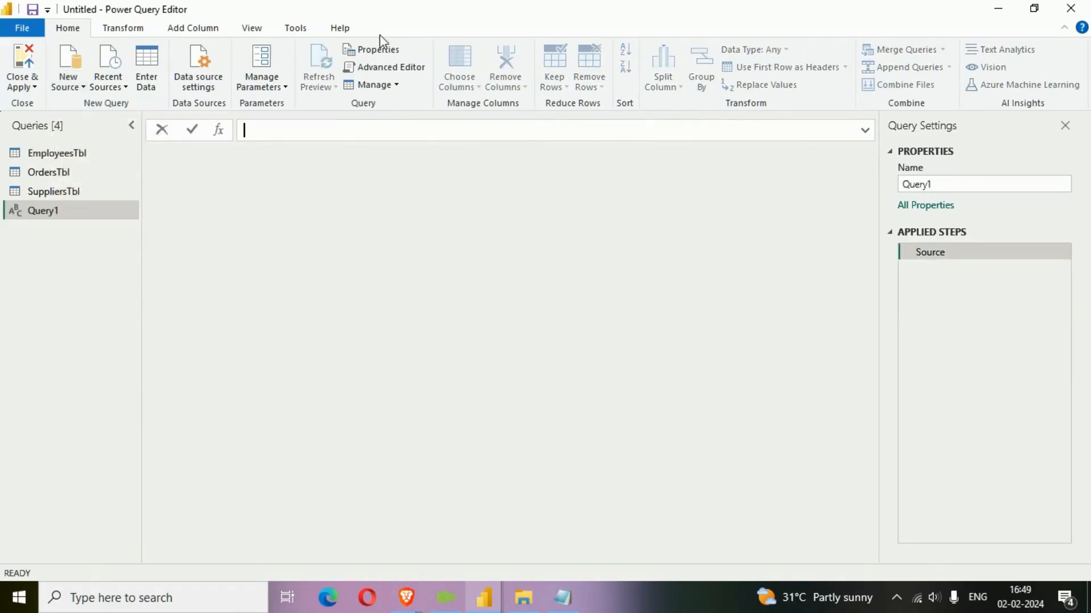
Replace the blank query's default code in the Advanced Editor with the whole script from the "Dates table M code" Notepad file.
click(385, 68)
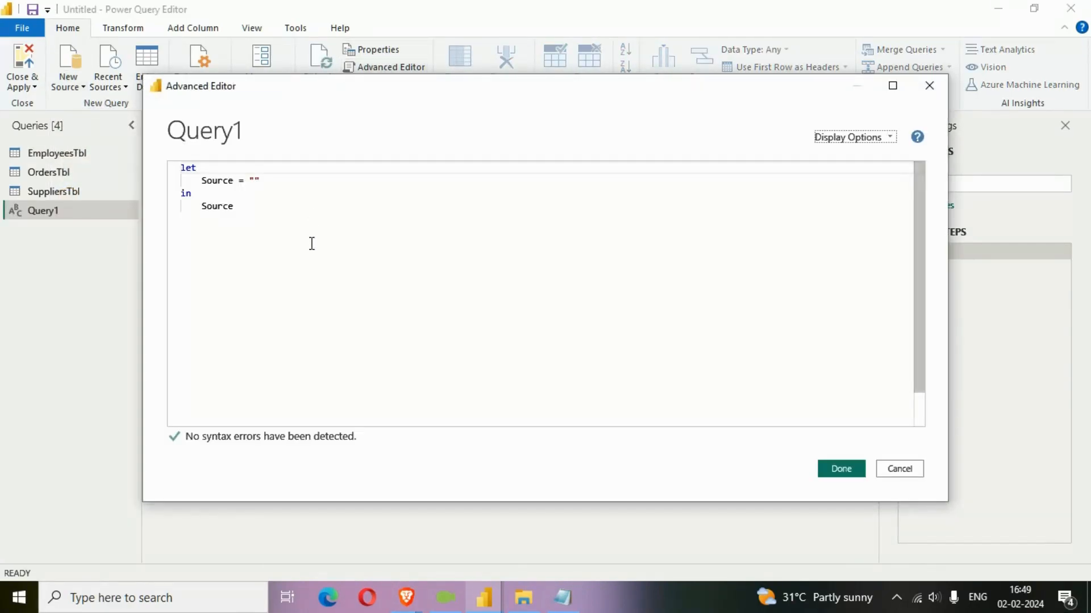
drag(312, 243, 152, 163)
key(Delete)
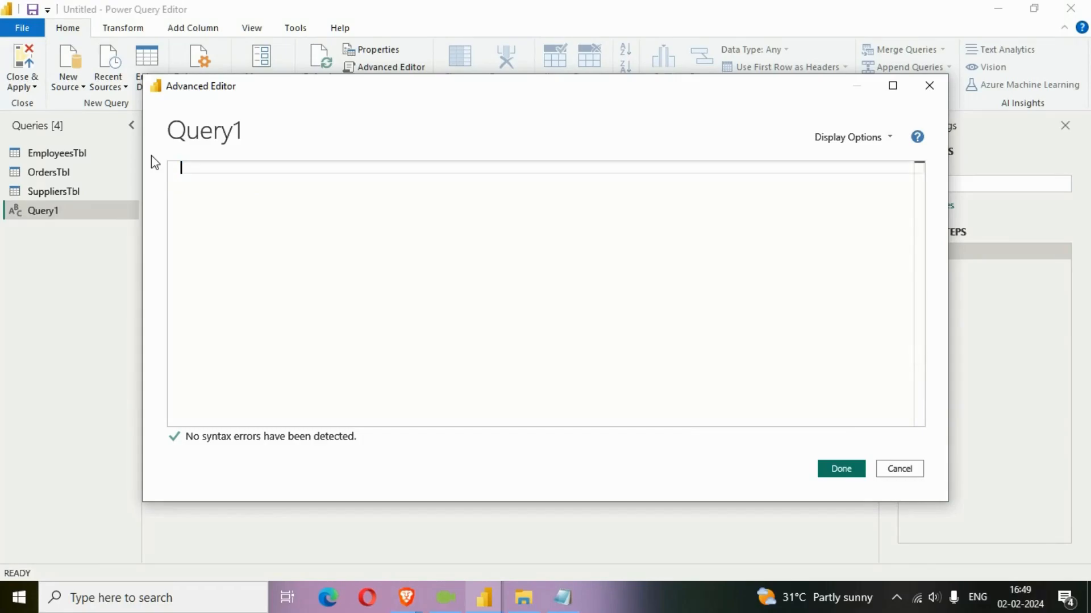
click(565, 598)
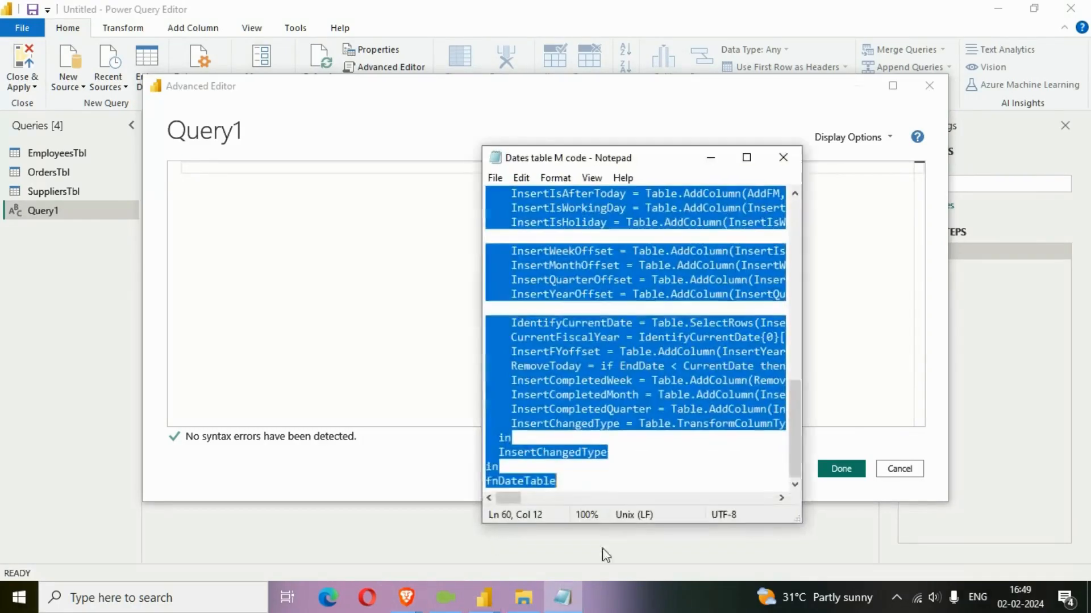
click(646, 443)
key(ctrl+a)
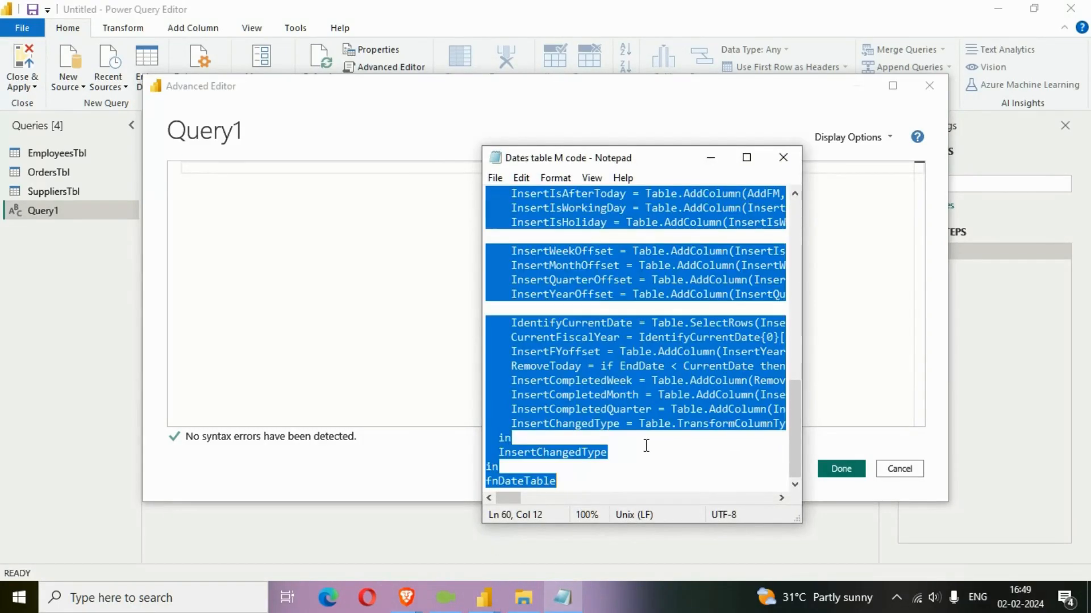
click(710, 157)
key(ctrl+v)
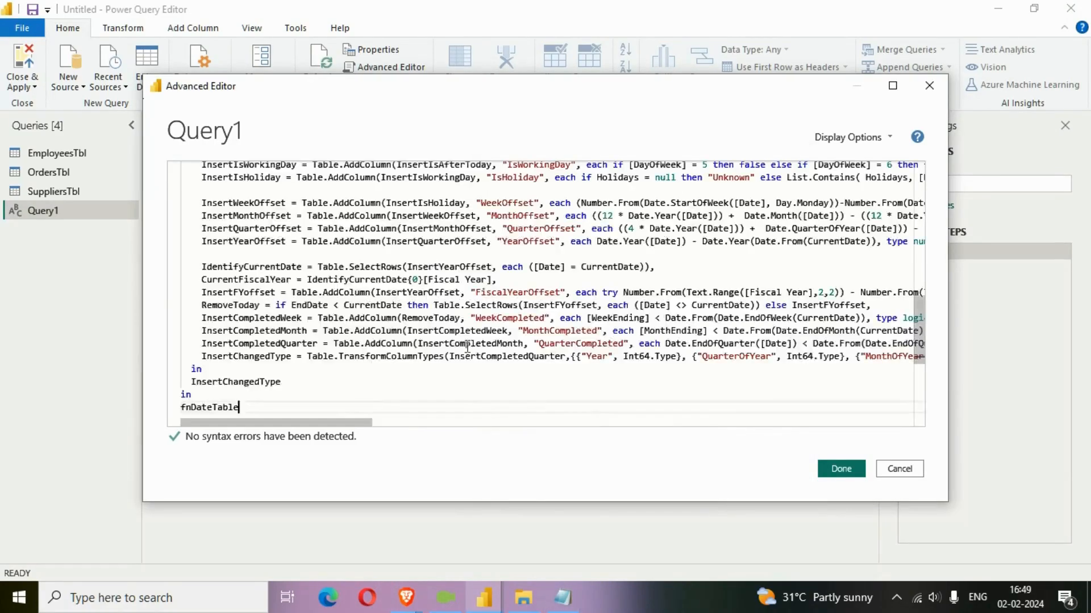
scroll(375, 381, down, 4)
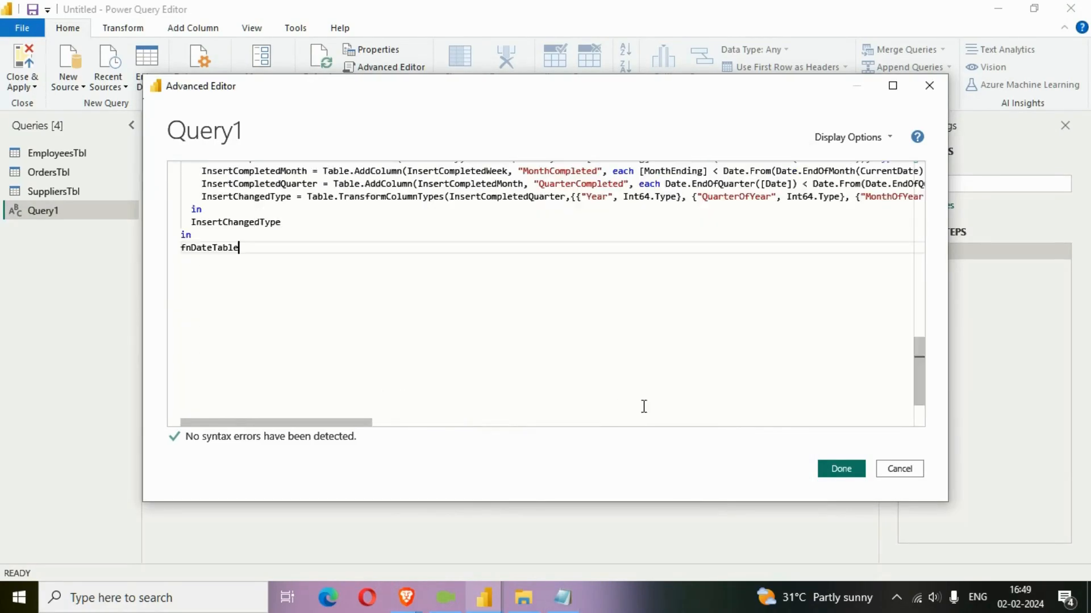
click(840, 469)
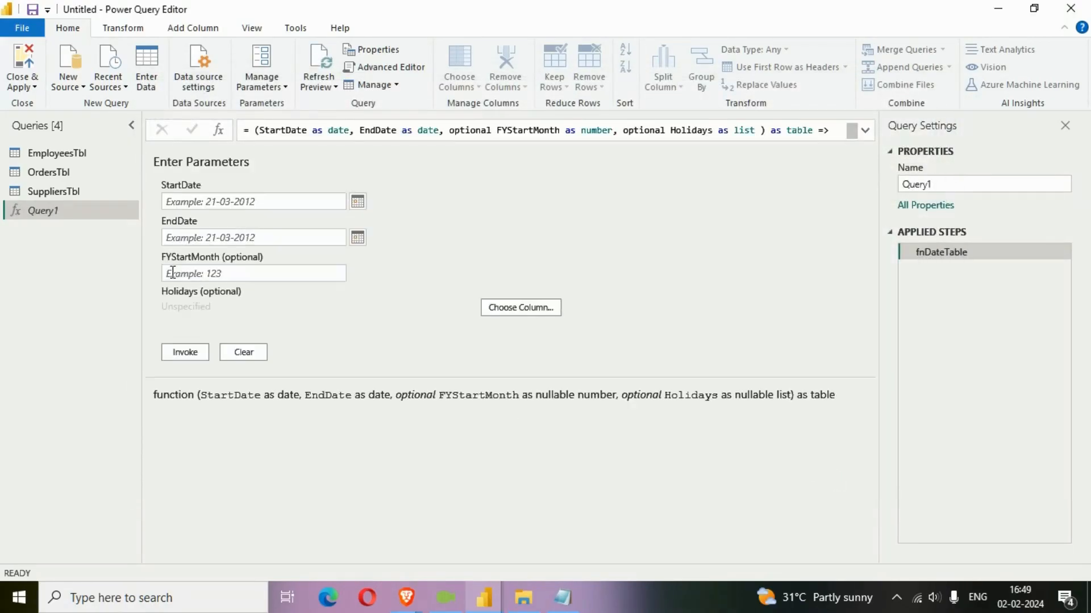
Examine the StartDate, EndDate and FYStartMonth parameters of the date table function.
click(244, 199)
click(376, 315)
click(200, 243)
click(256, 340)
click(218, 274)
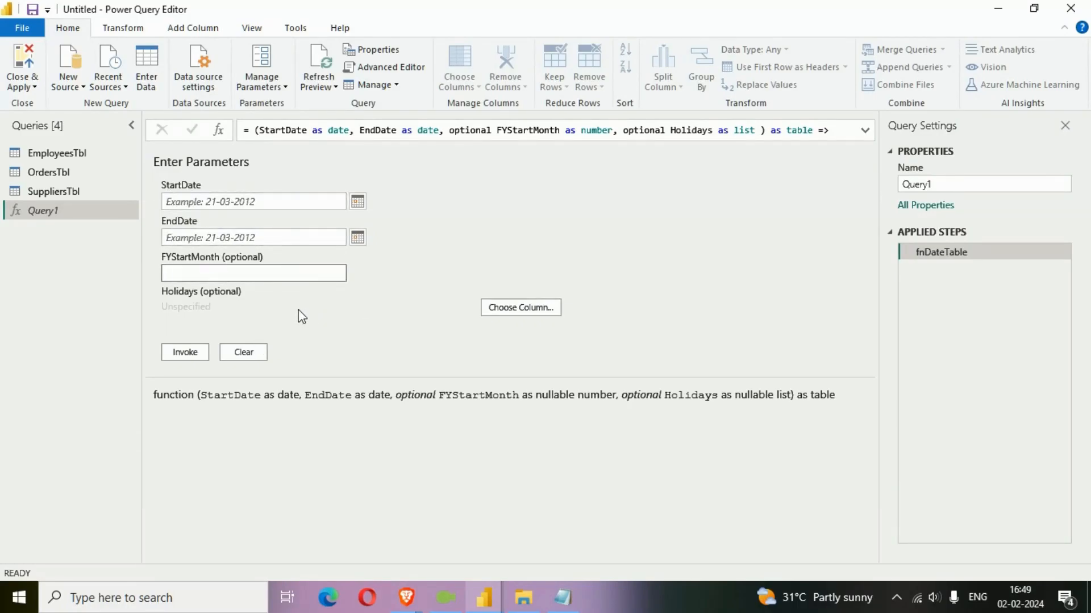
click(258, 201)
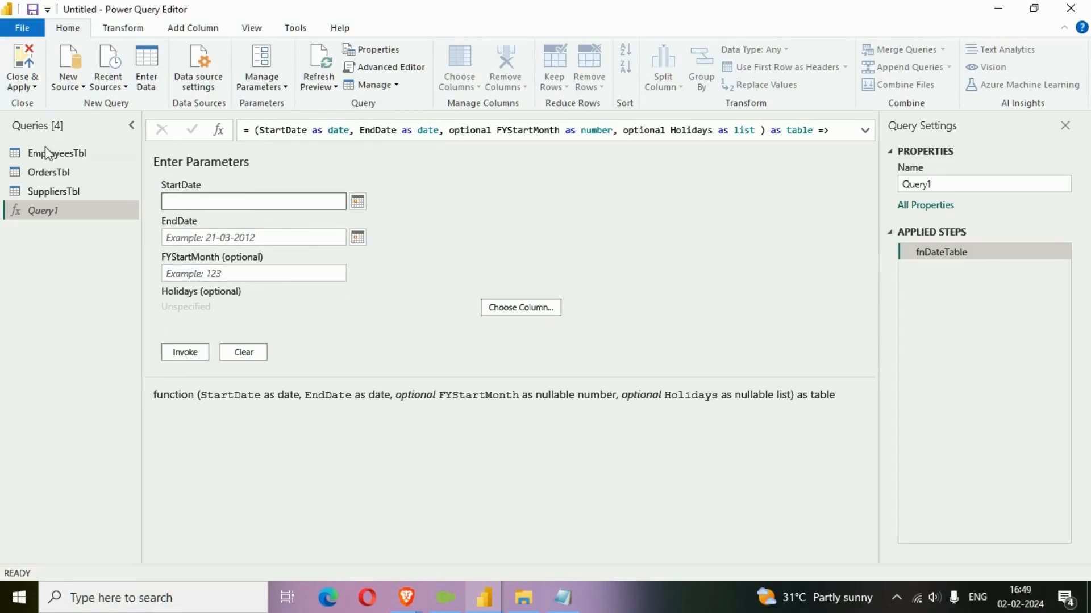
click(292, 309)
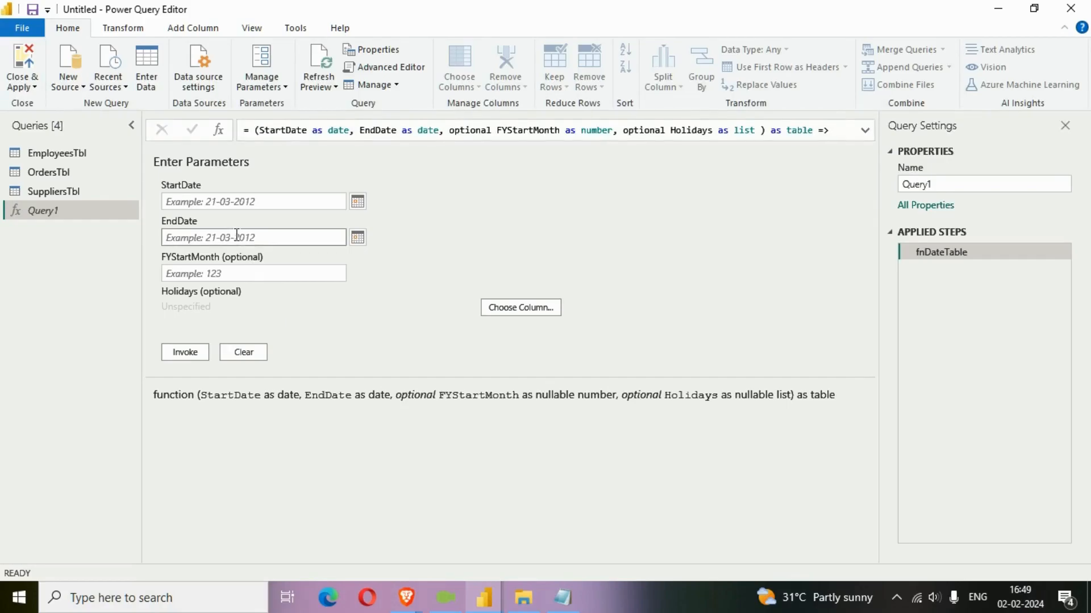
Invoke the date table function with StartDate 01-01-2019, EndDate 31-12-2021 and FYStartMonth 1, leaving Holidays unspecified.
click(237, 204)
text(010)
key(BackSpace)
text(-01-2019)
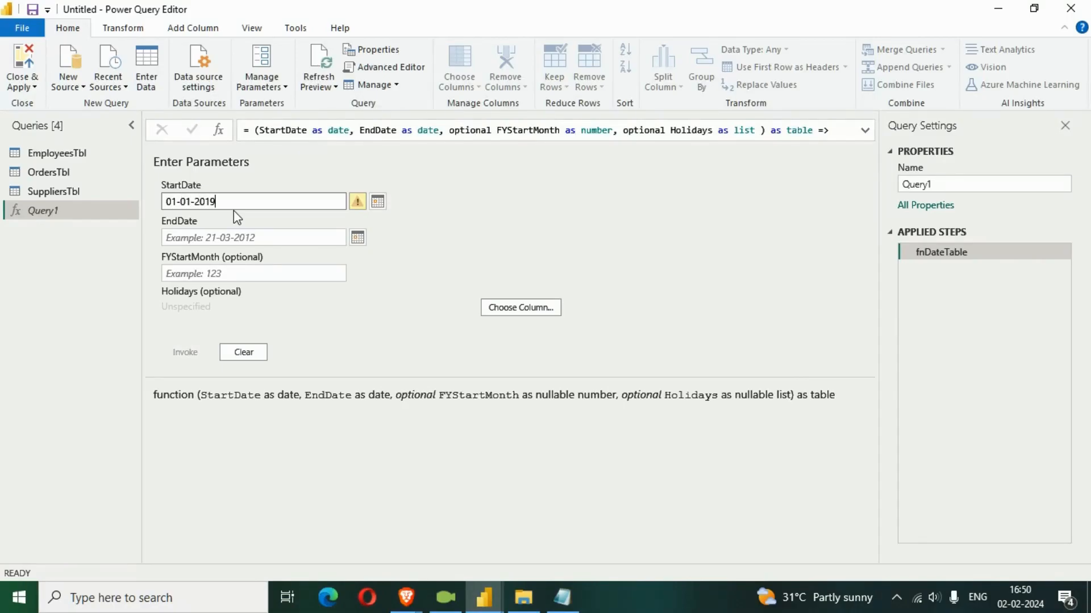
click(225, 238)
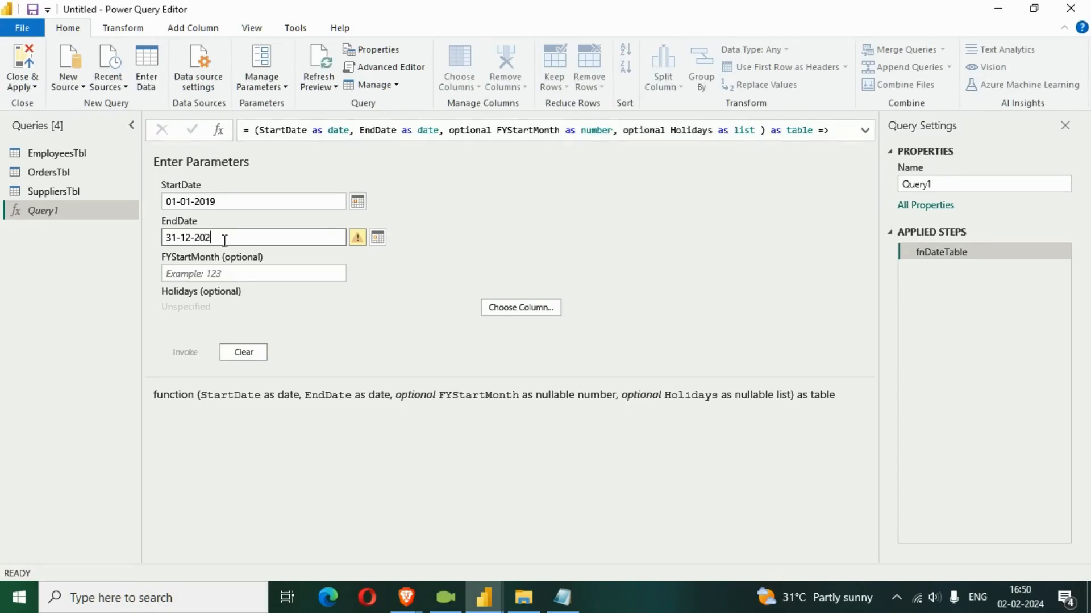
text(31-12-2021)
click(219, 273)
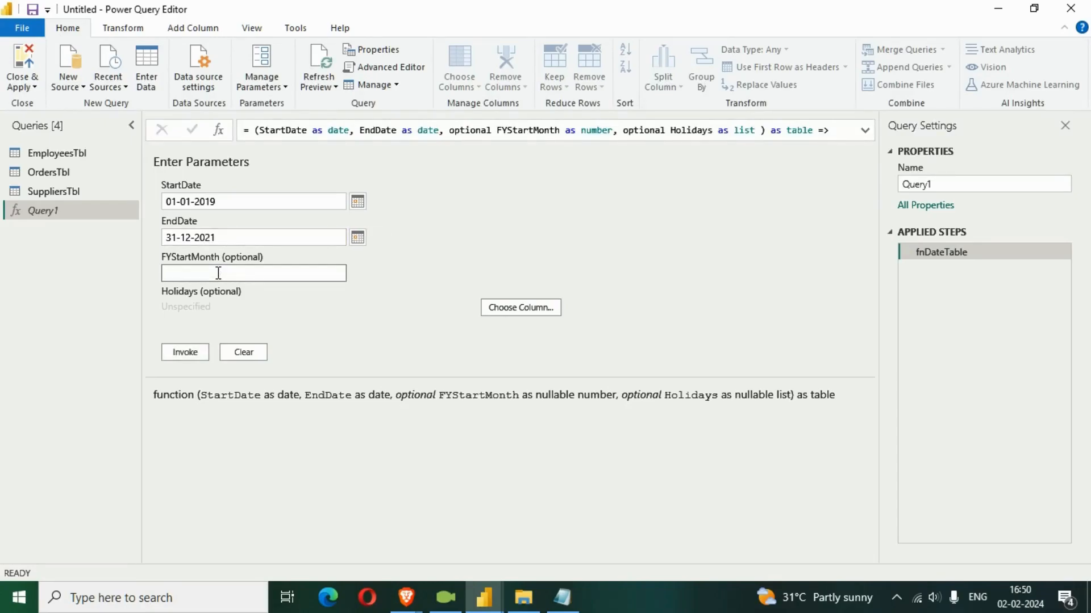
click(190, 356)
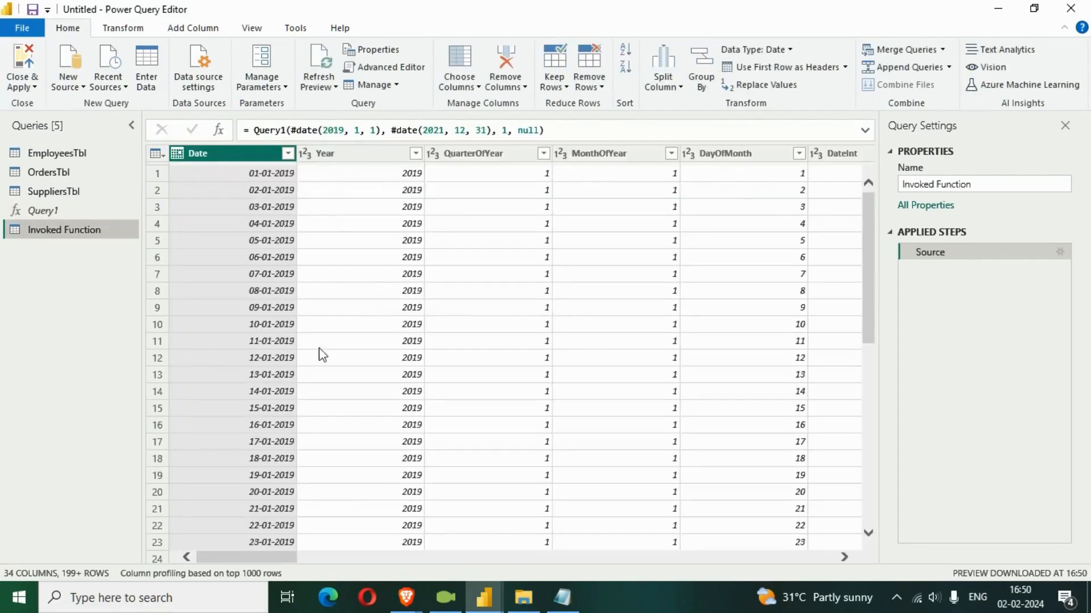
drag(247, 557, 833, 545)
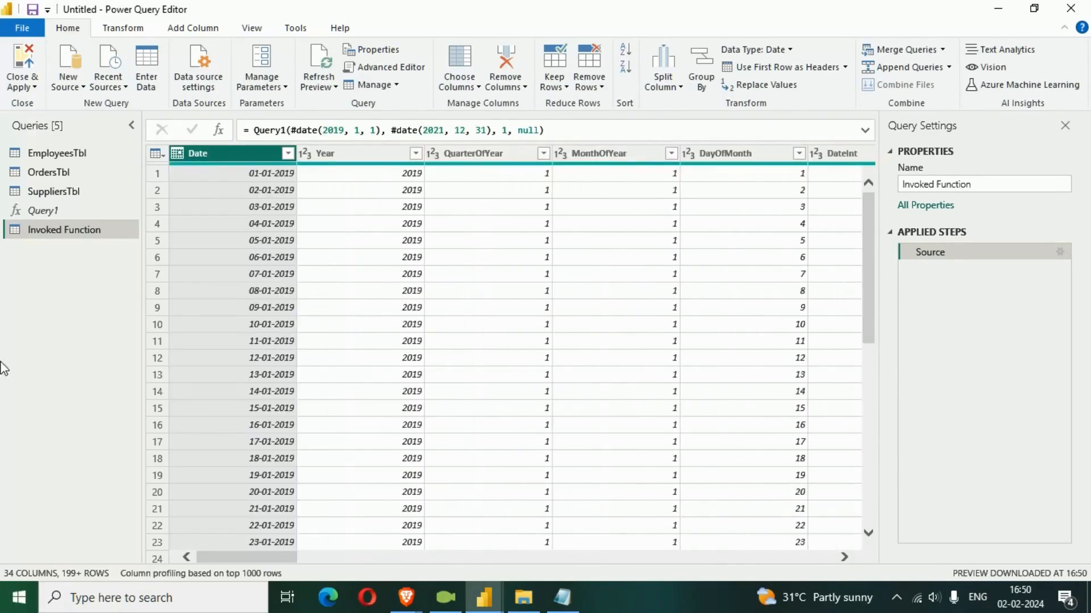
Rename the Invoked Function query as DatesTbl, and close the Power Query Editor with all pending changes applied.
double_click(54, 231)
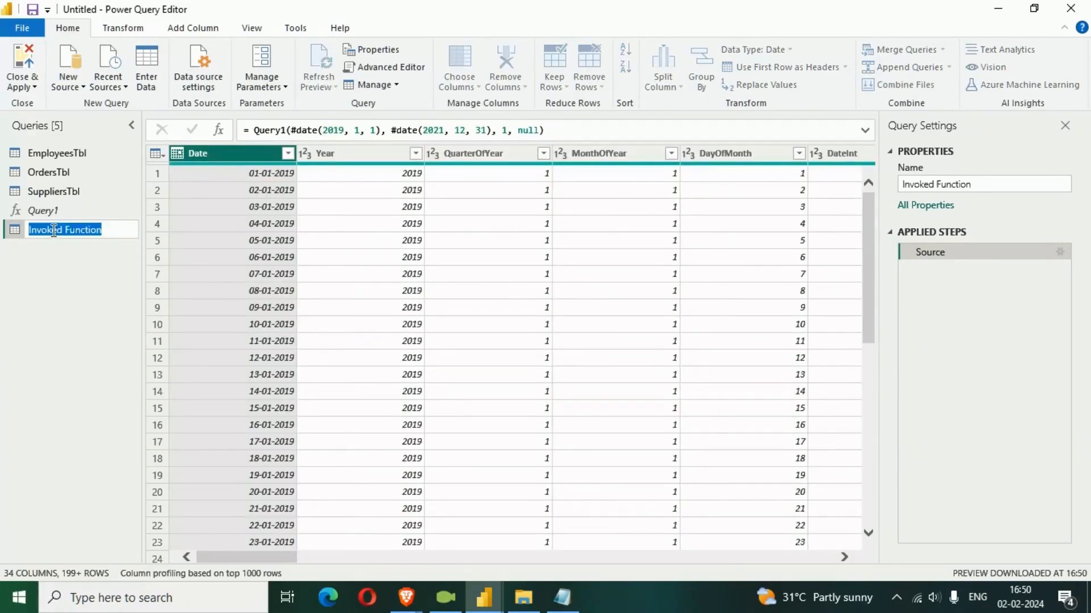
text(Dates)
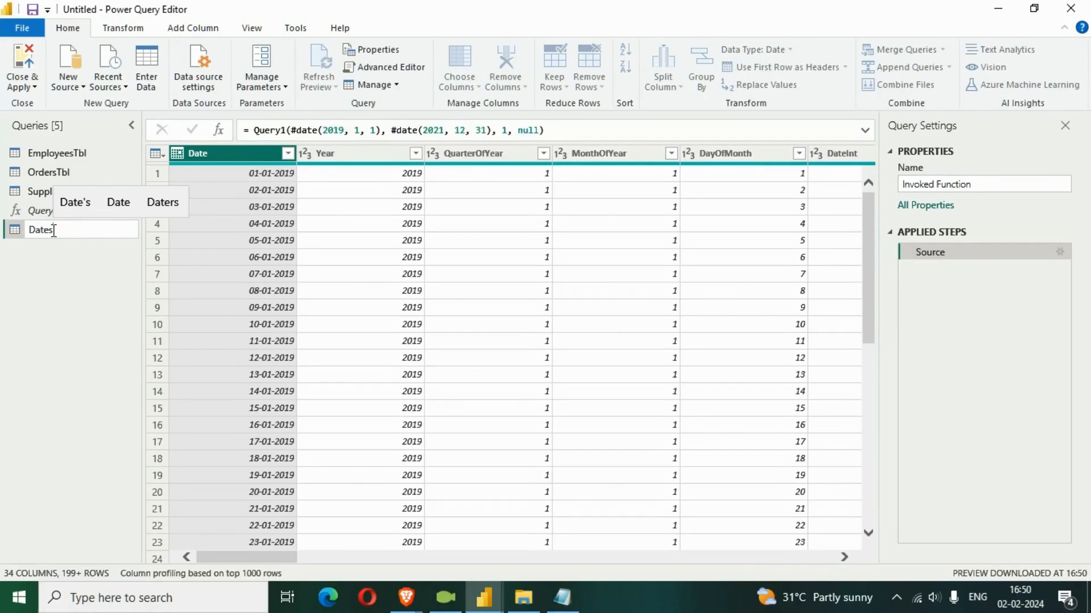
text(Tbl)
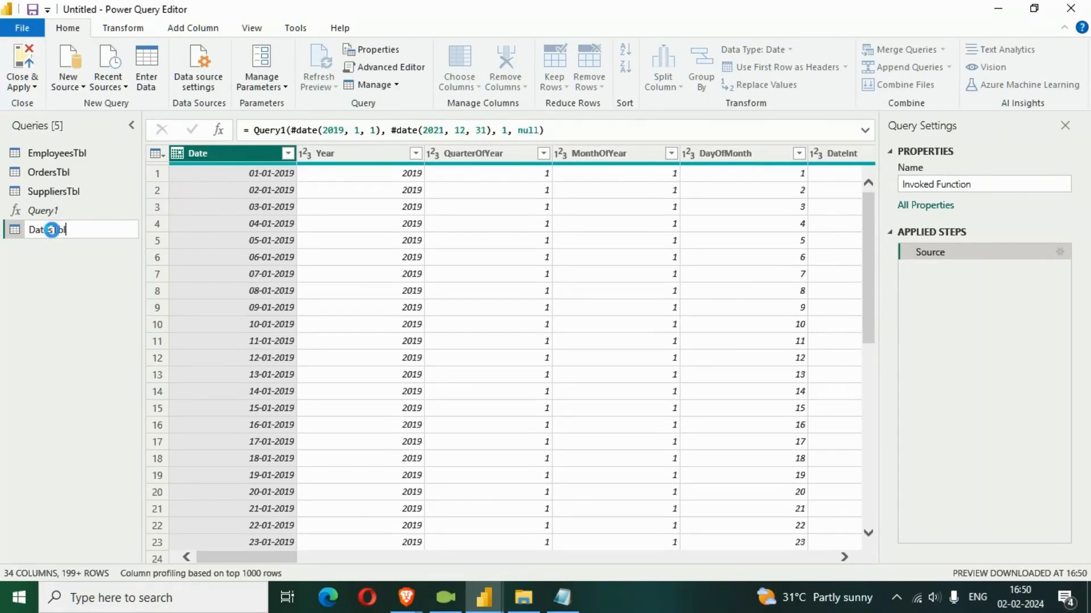
key(Return)
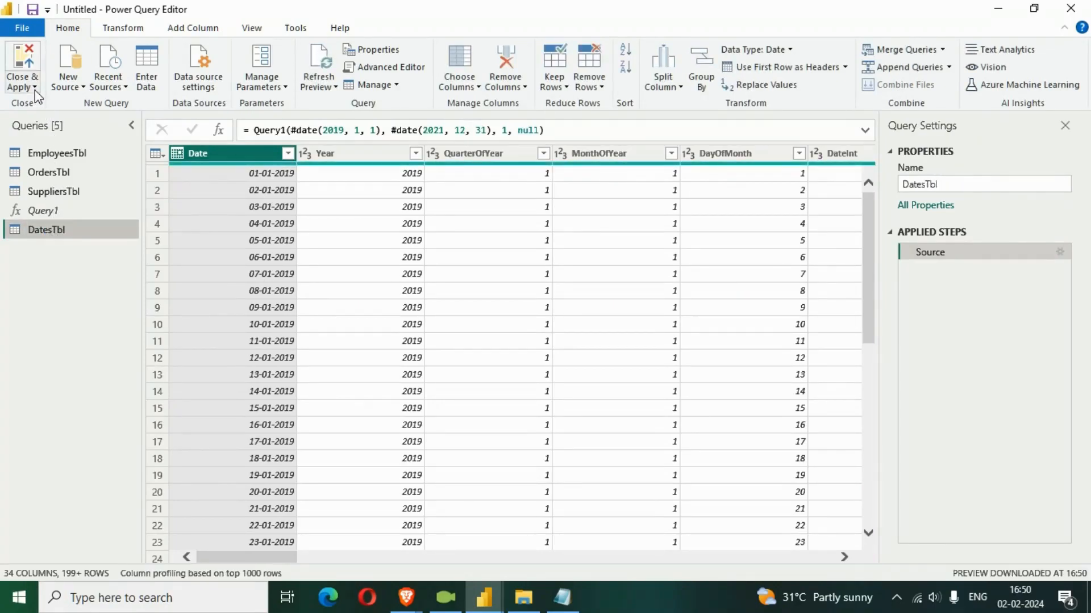
click(35, 90)
click(45, 106)
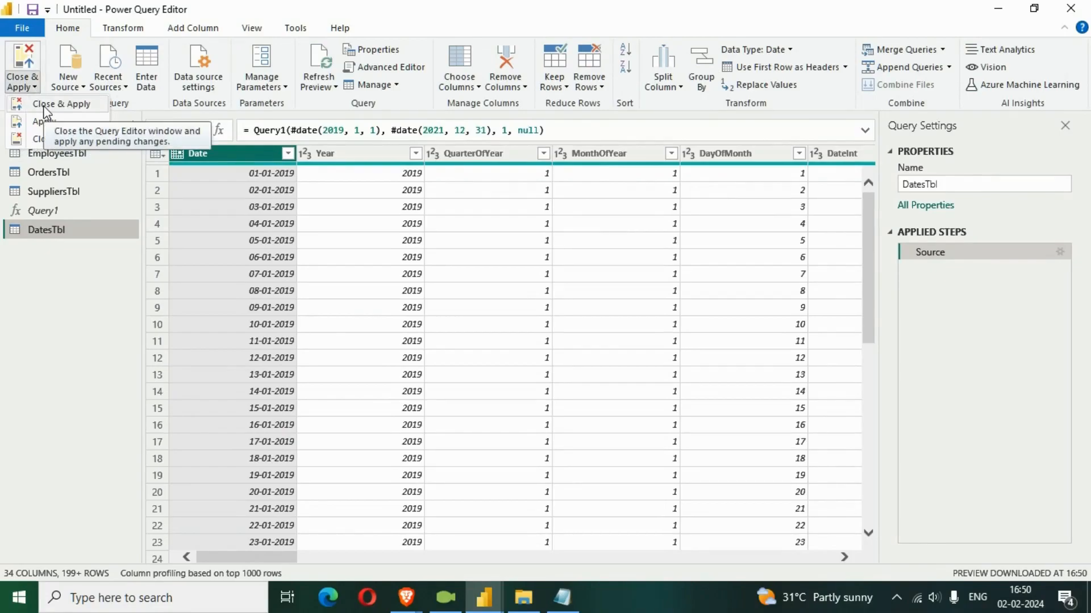